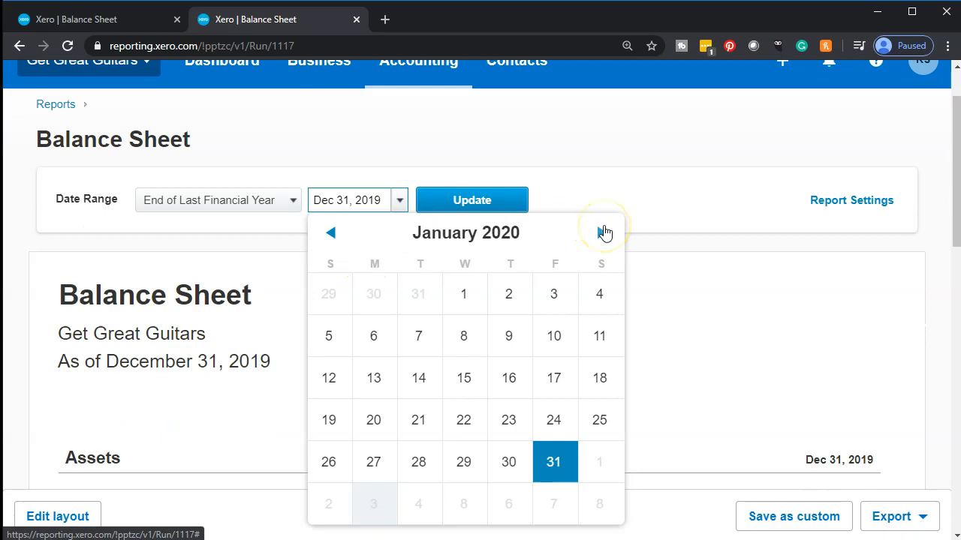
# Step: Update the balance sheet to February 29, 2020 and go to its long-term liabilities section
pyautogui.click(614, 474)
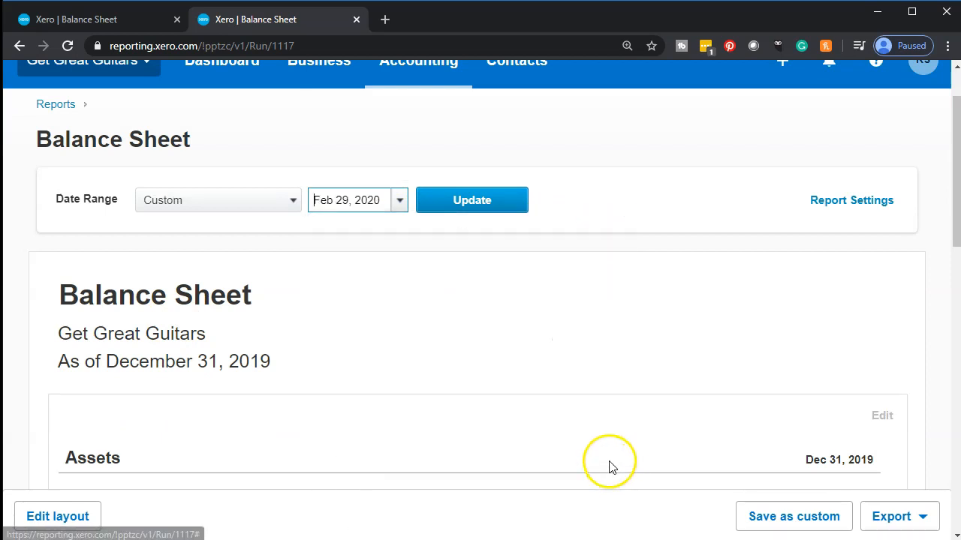
pyautogui.click(496, 217)
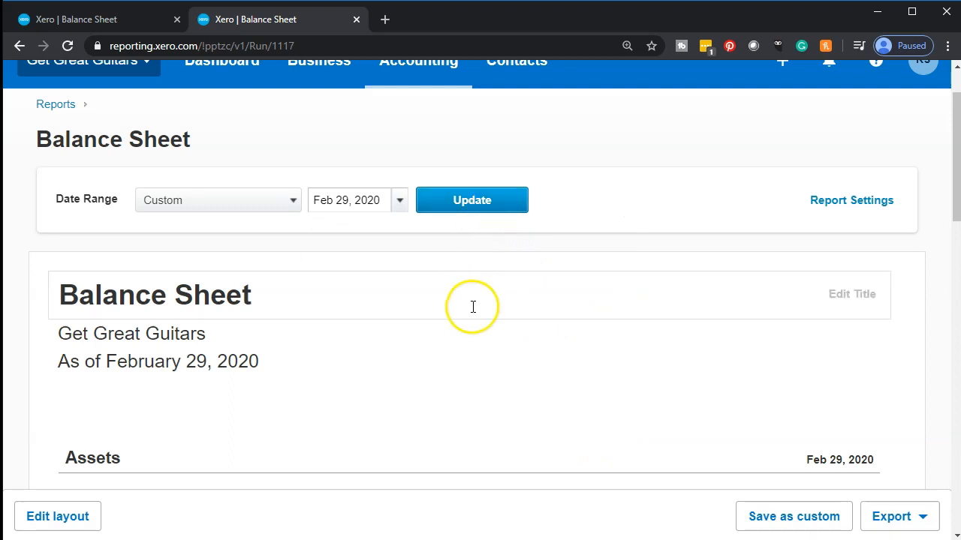
pyautogui.scroll(-3, 471, 306)
pyautogui.scroll(-8, 473, 307)
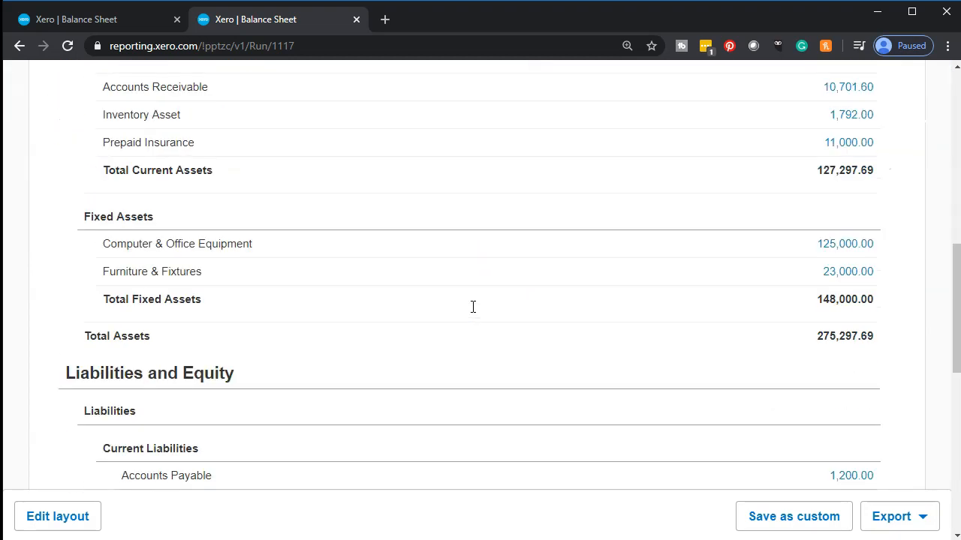
pyautogui.scroll(-2, 472, 311)
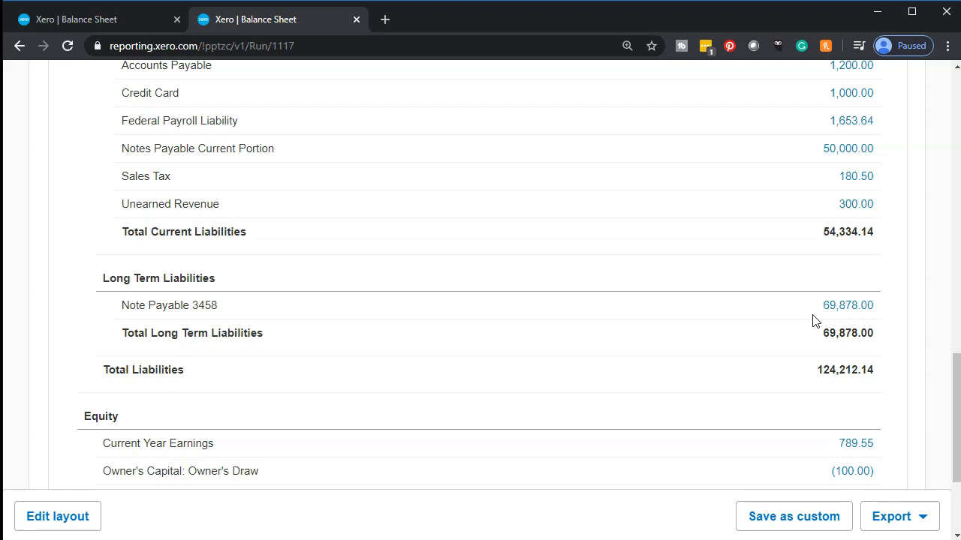
pyautogui.click(833, 328)
pyautogui.click(844, 326)
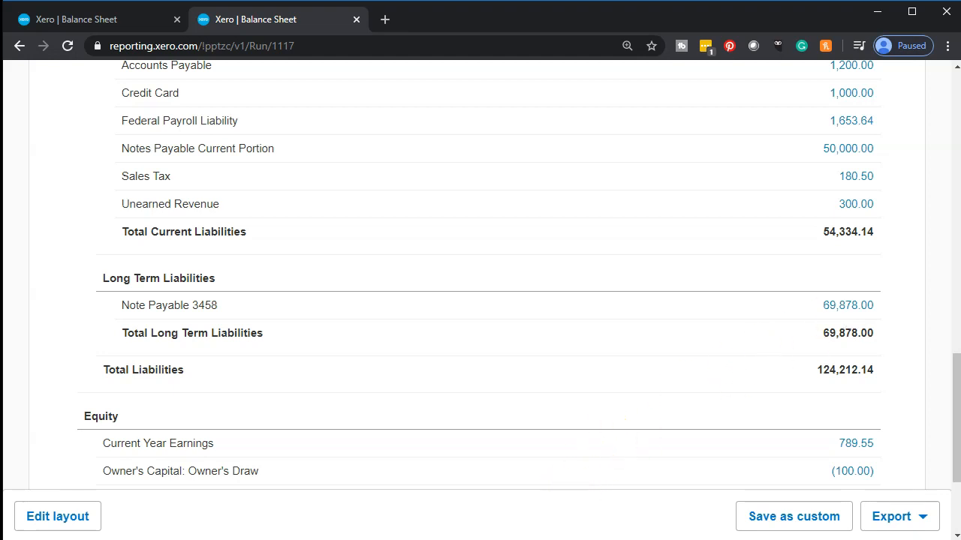
# Step: Switch to the Loan Payments workbook in Excel and compare the loan terms and payment 2 row with the Xero balance sheet
pyautogui.hotkey('alt', 'Tab')
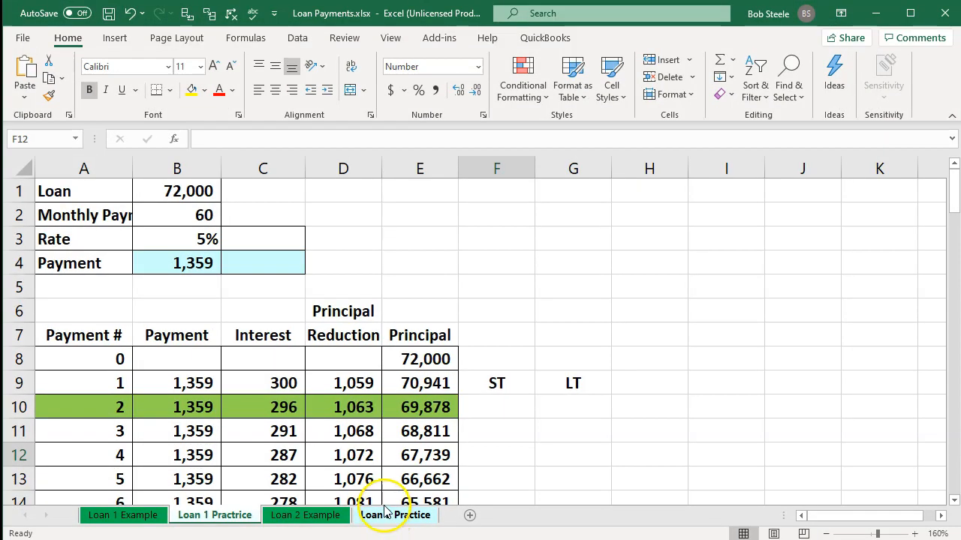
pyautogui.click(375, 432)
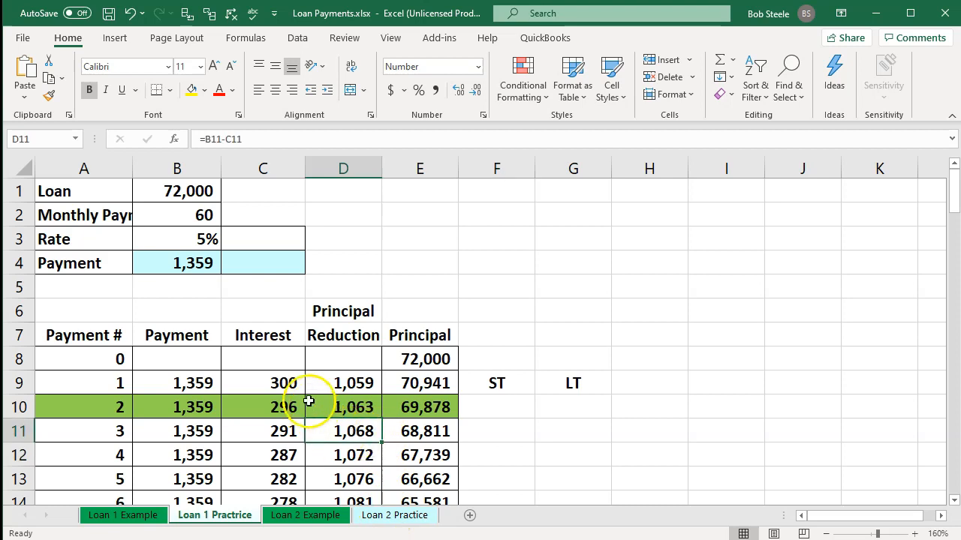
pyautogui.click(172, 193)
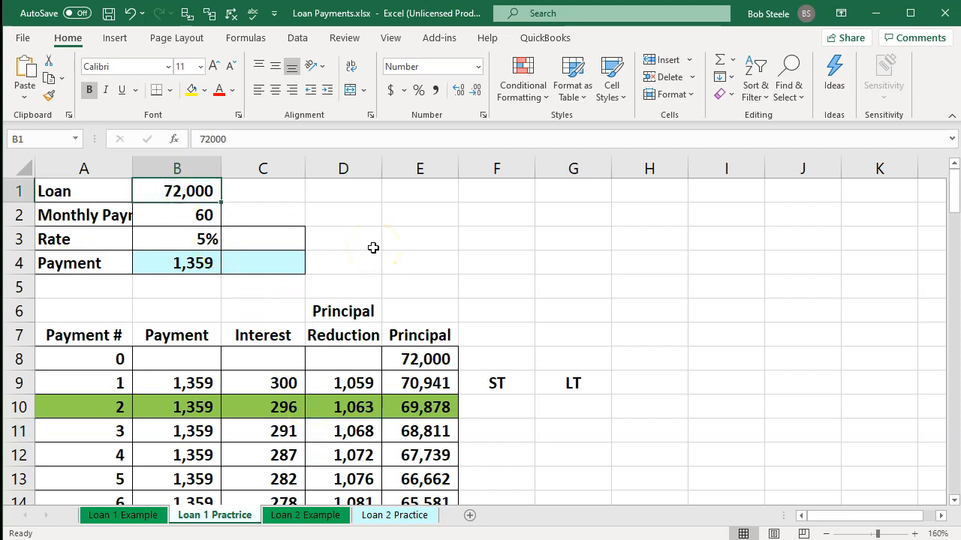
pyautogui.press('Down')
pyautogui.press('Down')
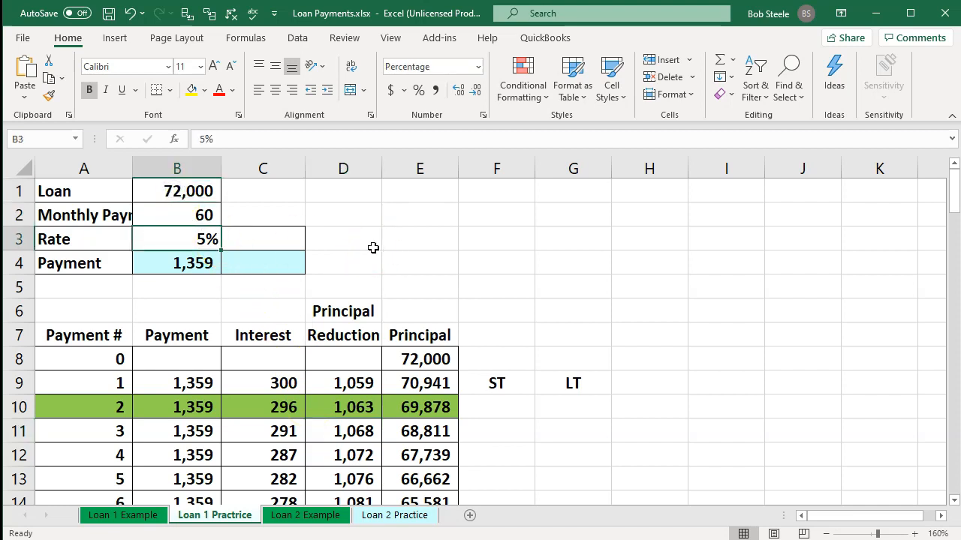
pyautogui.press('Down')
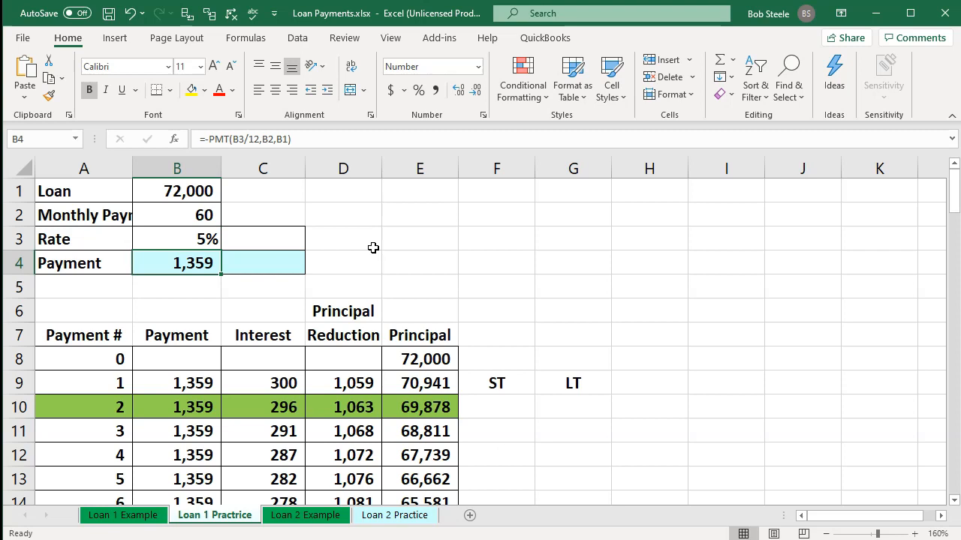
pyautogui.press('Down')
pyautogui.press('Down')
pyautogui.press('Down')
pyautogui.press('Down')
pyautogui.press('Down')
pyautogui.press('Down')
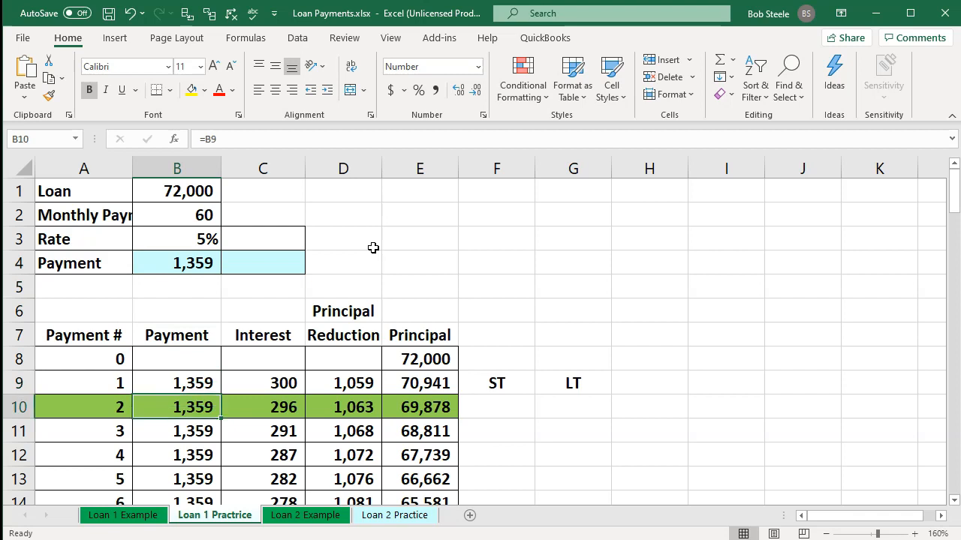
pyautogui.press('Right')
pyautogui.press('Right')
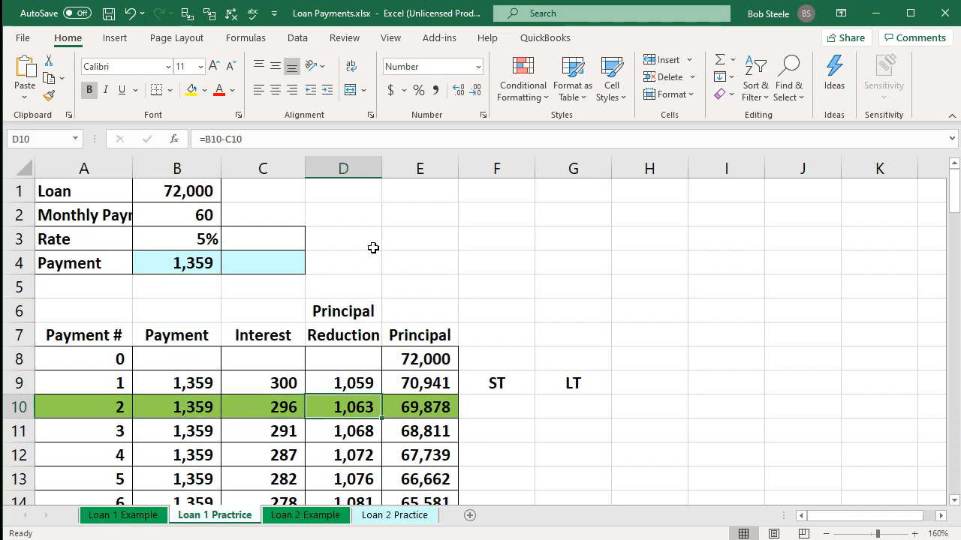
pyautogui.click(173, 189)
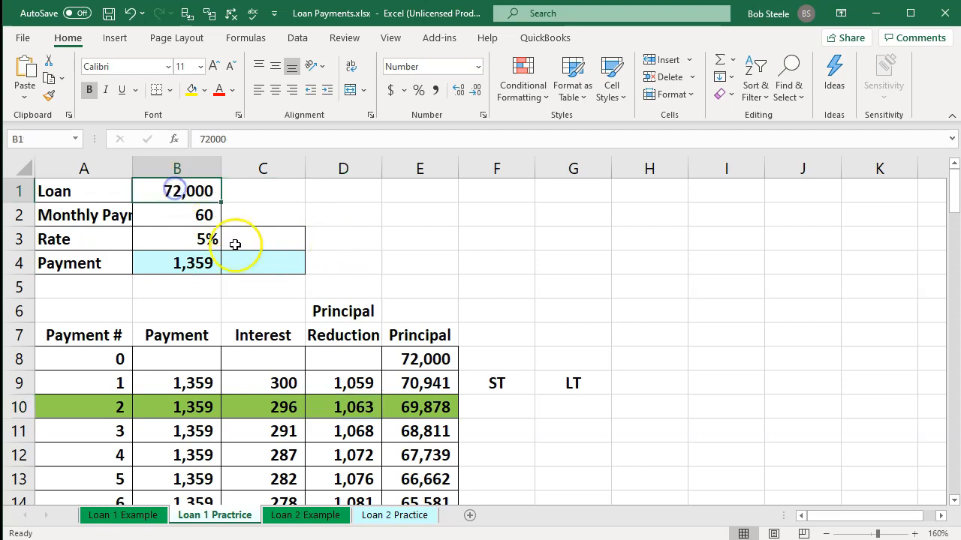
pyautogui.click(403, 405)
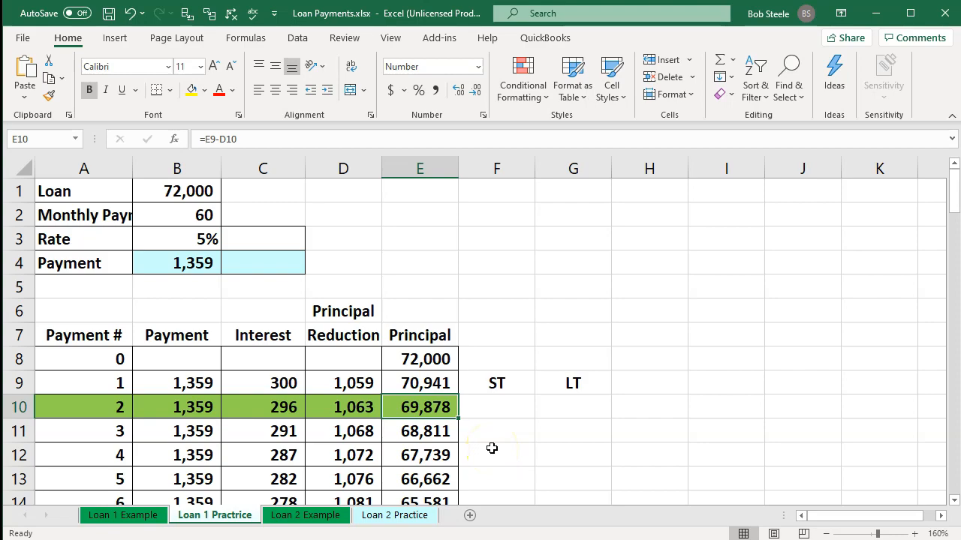
pyautogui.hotkey('alt', 'Tab')
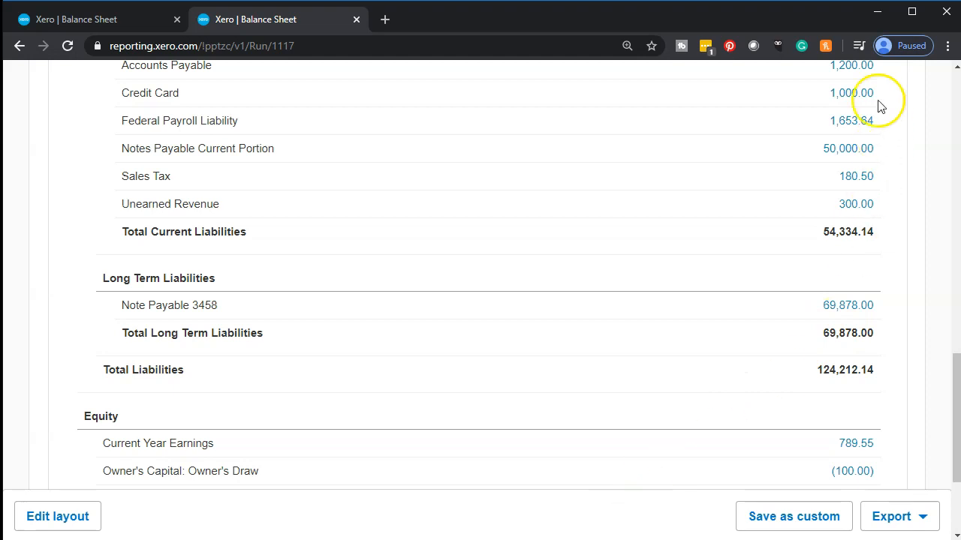
pyautogui.hotkey('alt', 'Tab')
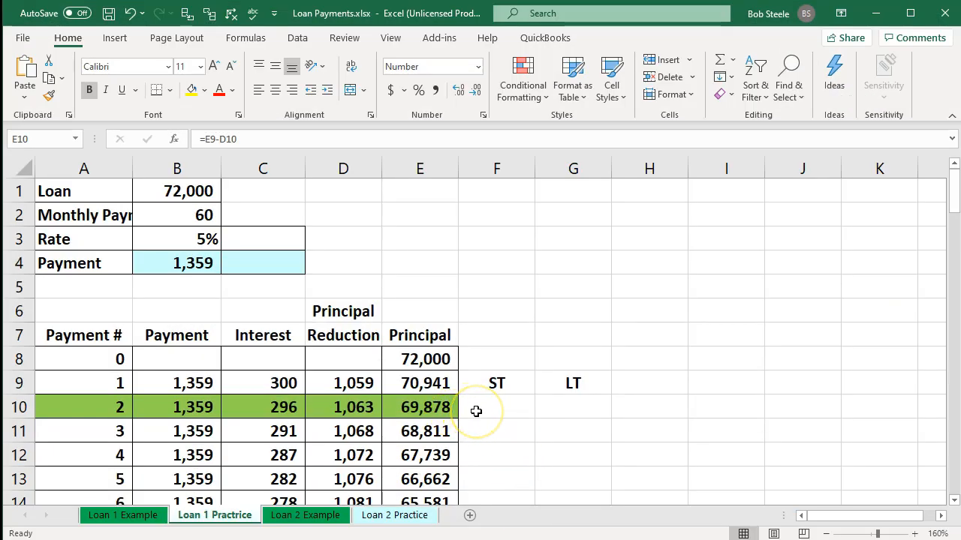
# Step: Examine how payment 3 splits into interest and principal reduction, relative to the principal balance after payment 2
pyautogui.scroll(-1, 476, 412)
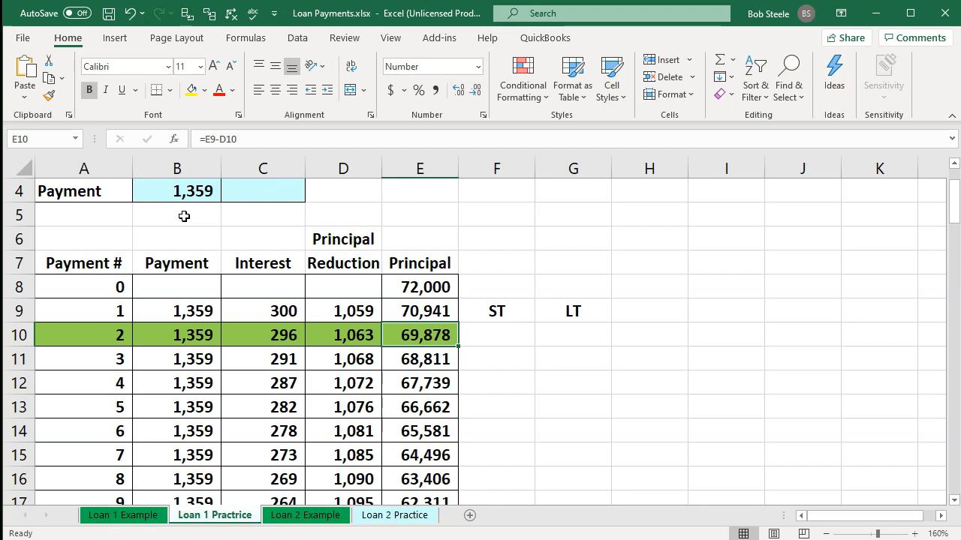
pyautogui.moveTo(261, 359); pyautogui.dragTo(268, 397)
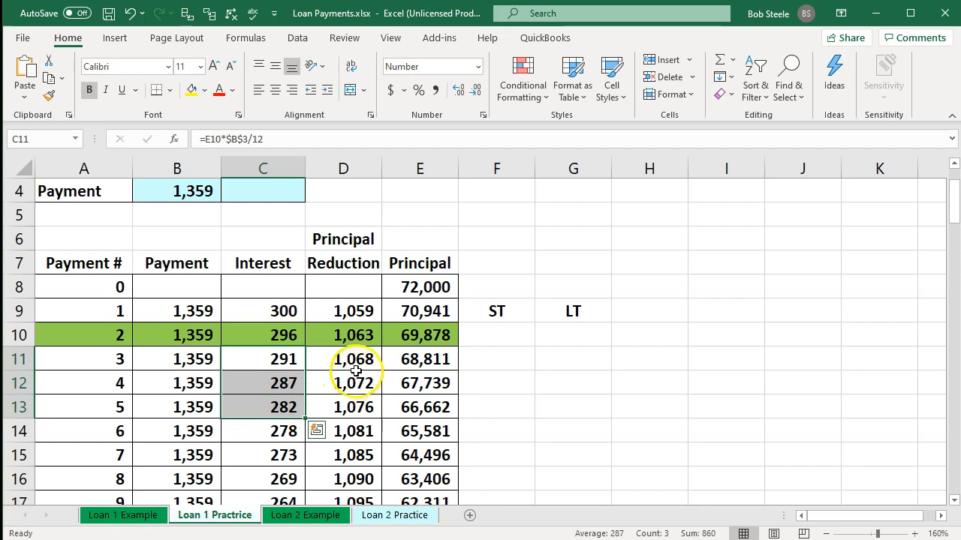
pyautogui.click(420, 333)
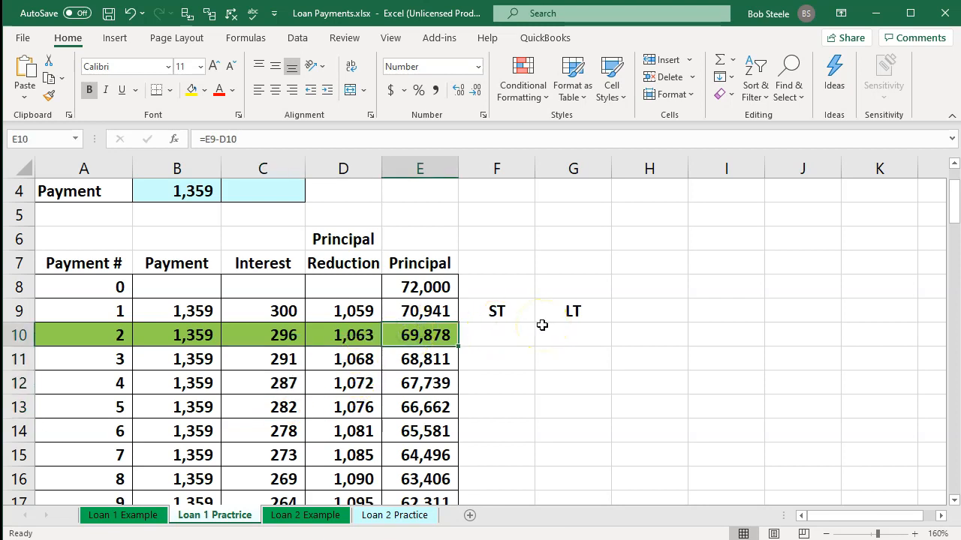
pyautogui.moveTo(265, 367); pyautogui.dragTo(265, 386)
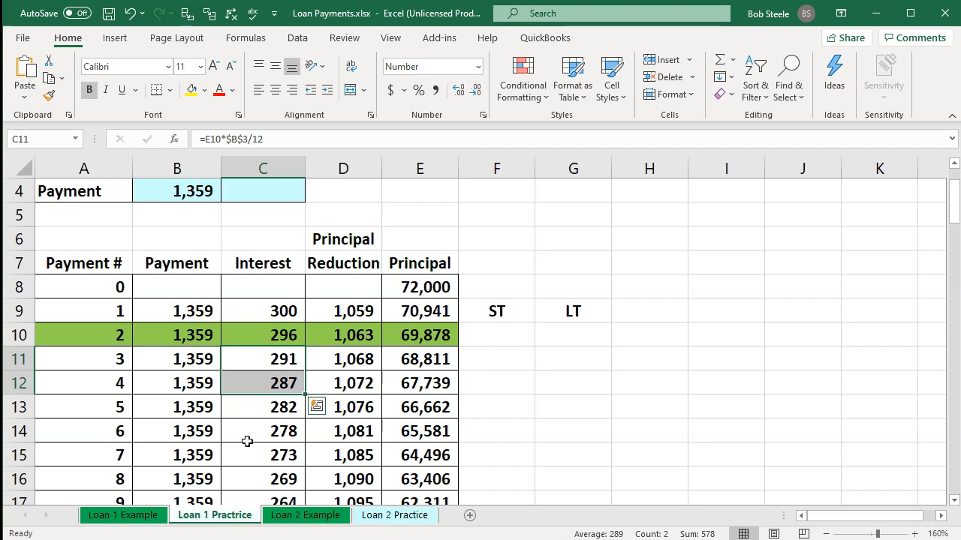
pyautogui.click(197, 360)
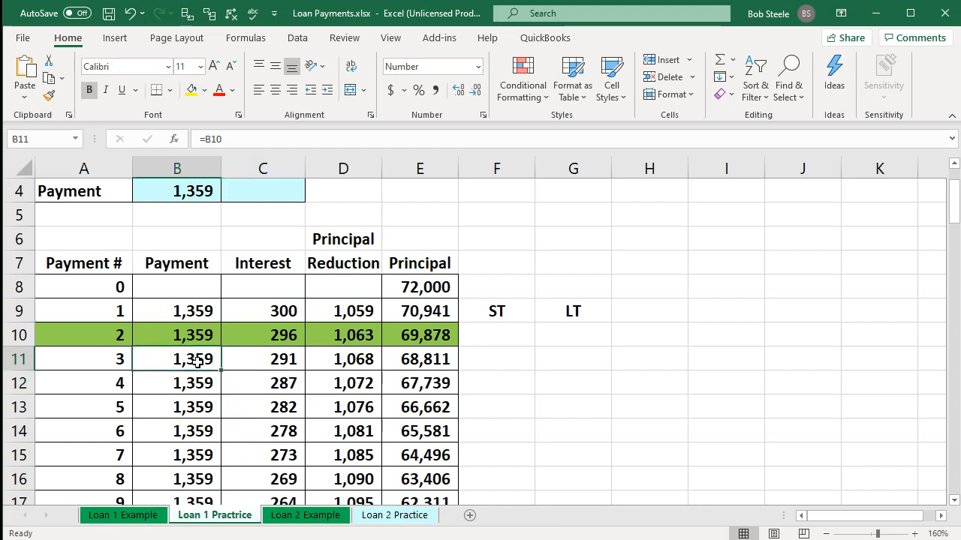
pyautogui.press('Right')
pyautogui.press('Right')
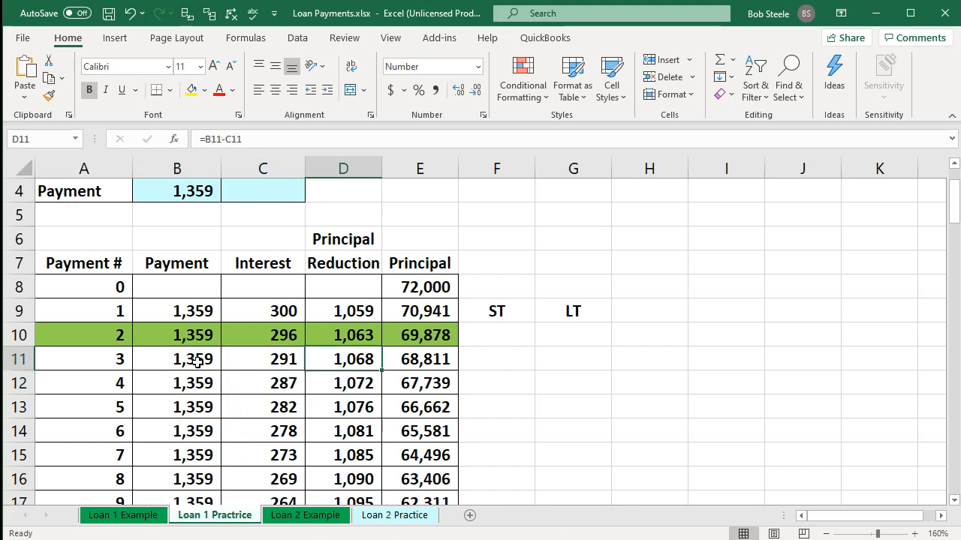
pyautogui.press('Left')
pyautogui.press('Right')
pyautogui.press('Left')
pyautogui.press('Right')
pyautogui.press('Left')
pyautogui.press('Right')
pyautogui.click(197, 362)
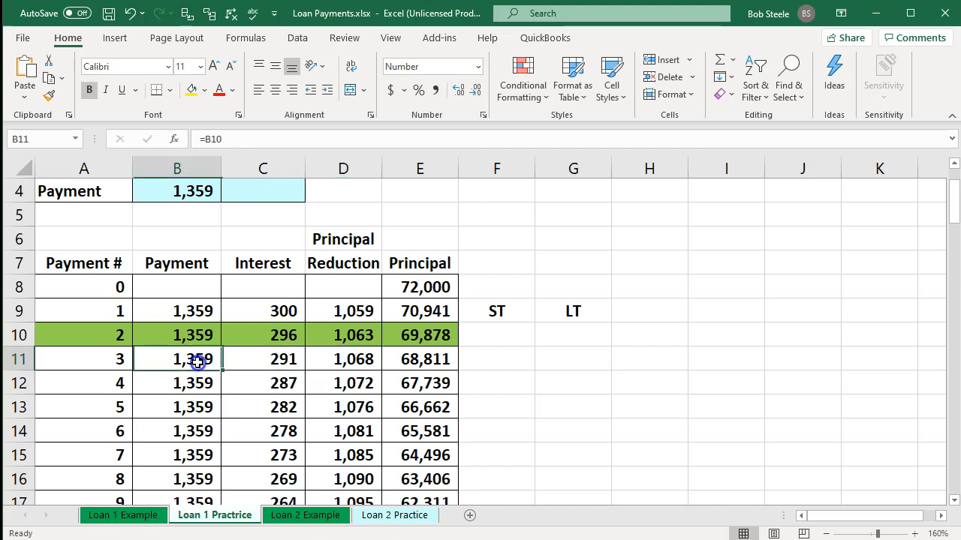
# Step: Look over the scheduled payments that follow payment 2 in the Payment column
pyautogui.press('Down')
pyautogui.press('Down')
pyautogui.press('Down')
pyautogui.press('Down')
pyautogui.press('Down')
pyautogui.press('Down')
pyautogui.press('Down')
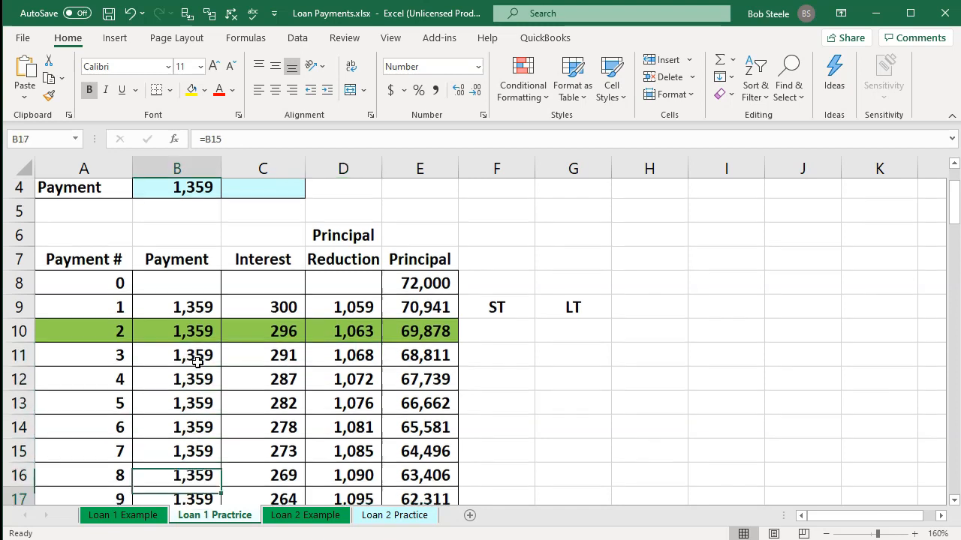
pyautogui.press('Up')
pyautogui.press('Up')
pyautogui.press('Up')
pyautogui.press('Up')
pyautogui.press('Up')
pyautogui.press('Up')
pyautogui.press('Up')
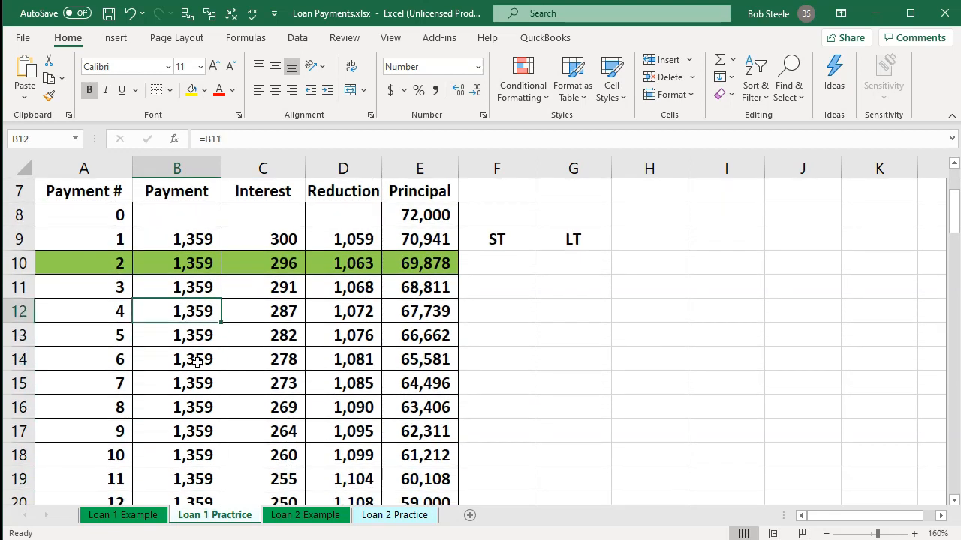
# Step: Count the twelve payments after payment 2 and fill their principal reduction cells, D11:D22, with yellow
pyautogui.press('Down')
pyautogui.press('Down')
pyautogui.press('Down')
pyautogui.press('Down')
pyautogui.press('Down')
pyautogui.press('Down')
pyautogui.press('Down')
pyautogui.press('Down')
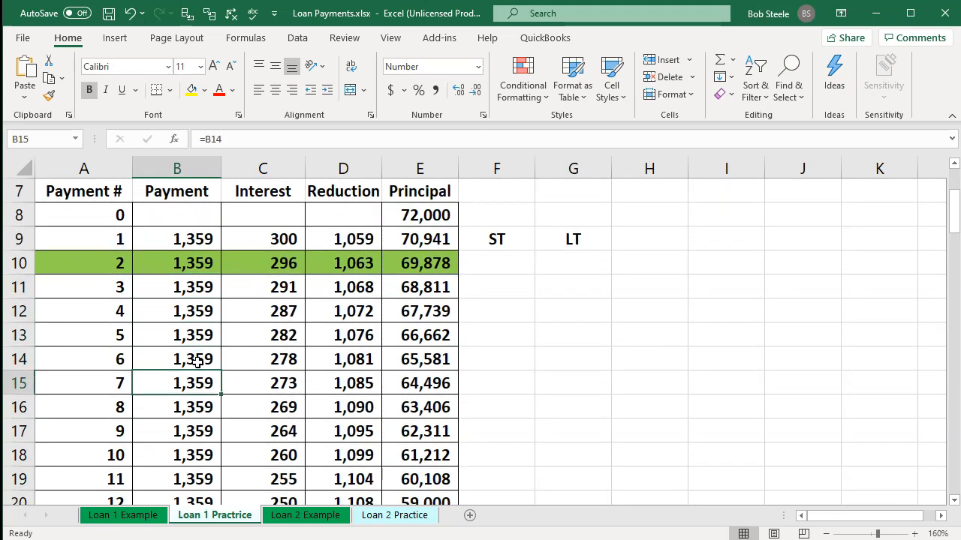
pyautogui.press('Down')
pyautogui.press('Down')
pyautogui.press('Down')
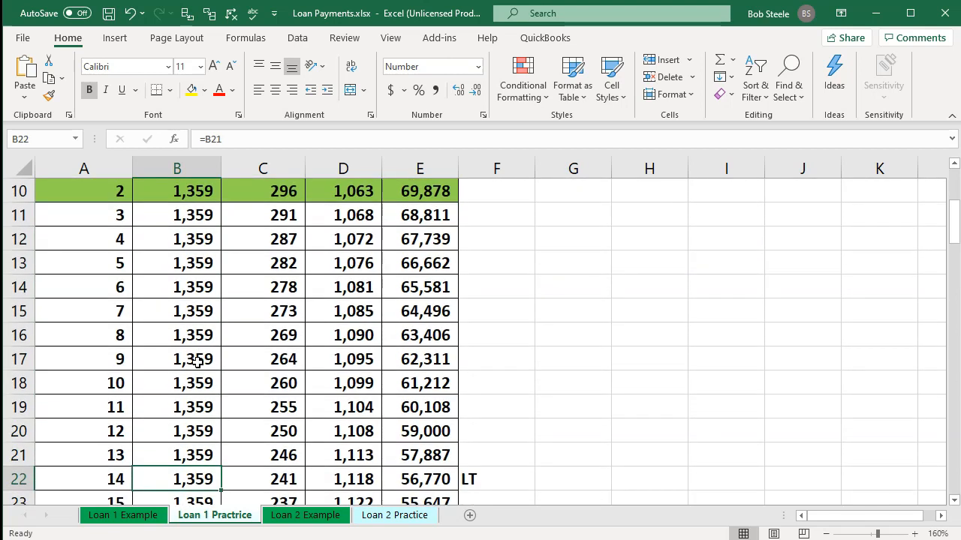
pyautogui.press('Right')
pyautogui.press('Right')
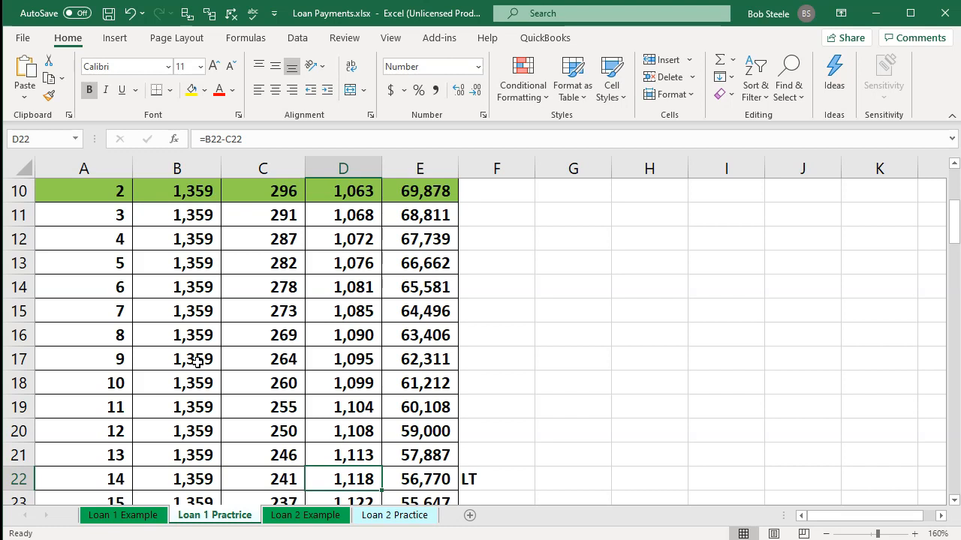
pyautogui.moveTo(353, 478); pyautogui.dragTo(344, 225)
pyautogui.rightClick(344, 225)
pyautogui.click(406, 197)
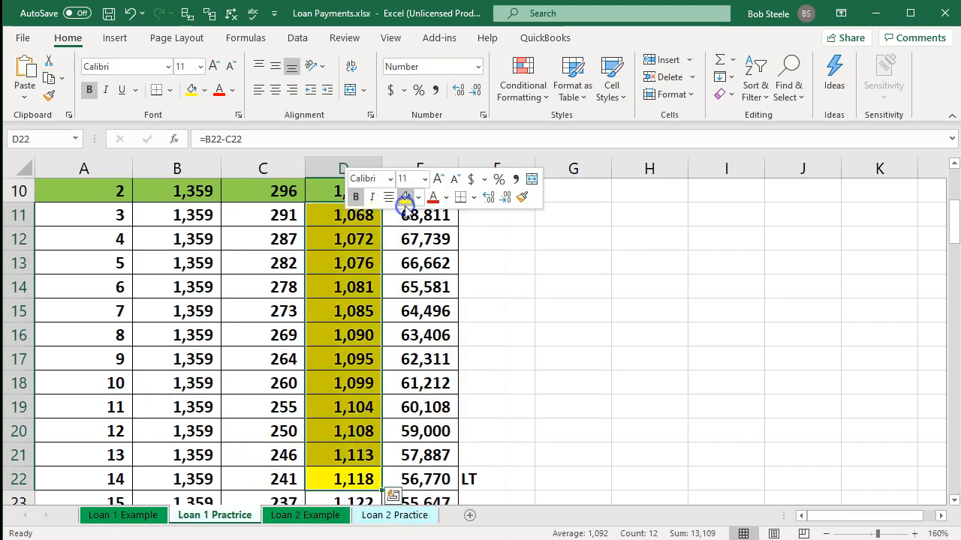
pyautogui.click(323, 403)
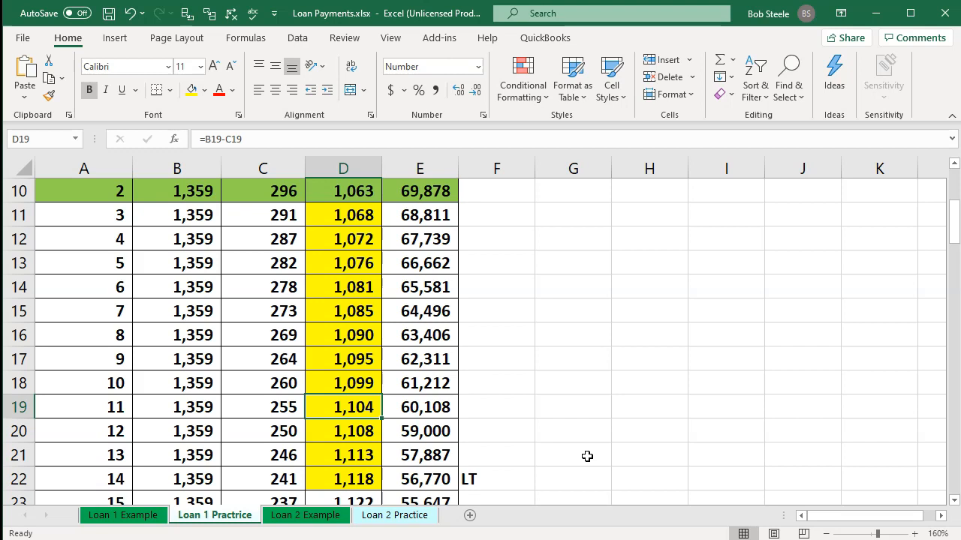
# Step: Calculate the short-term loan portion in F10 with a SUM of the twelve highlighted principal reductions, D11:D22
pyautogui.click(581, 479)
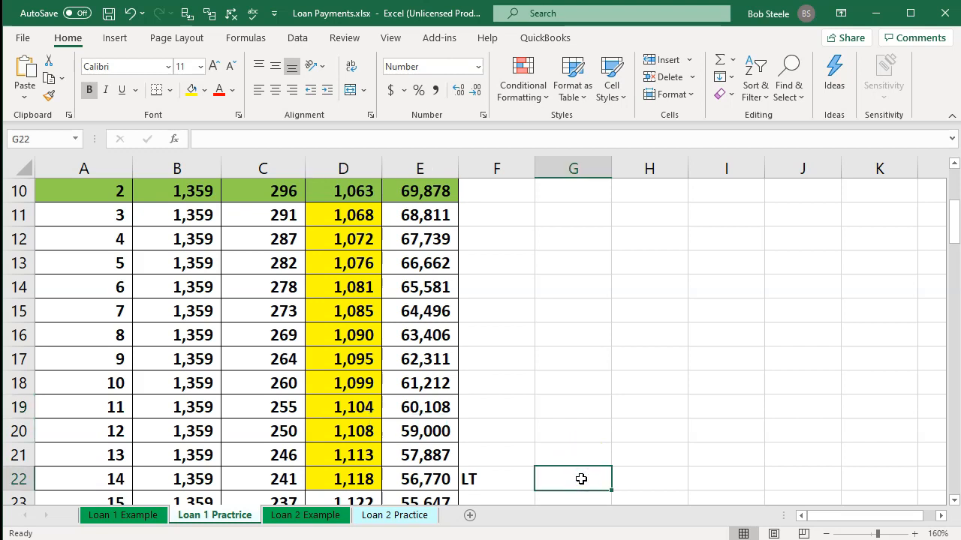
pyautogui.scroll(1, 581, 479)
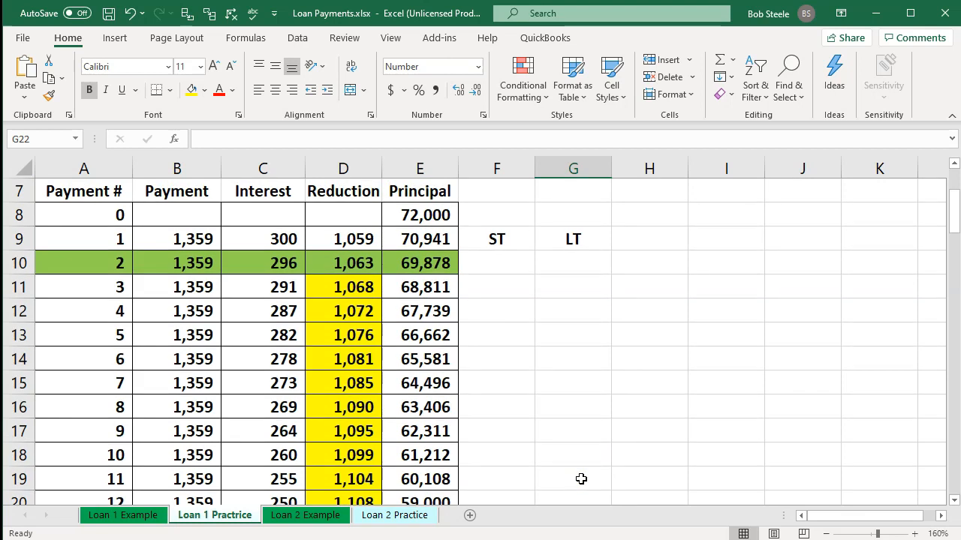
pyautogui.click(497, 264)
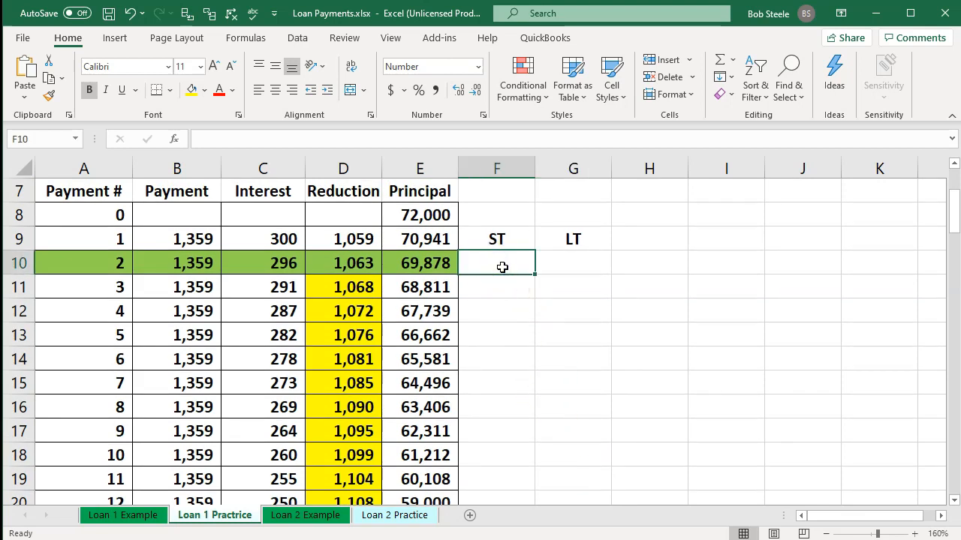
pyautogui.write('=sum(')
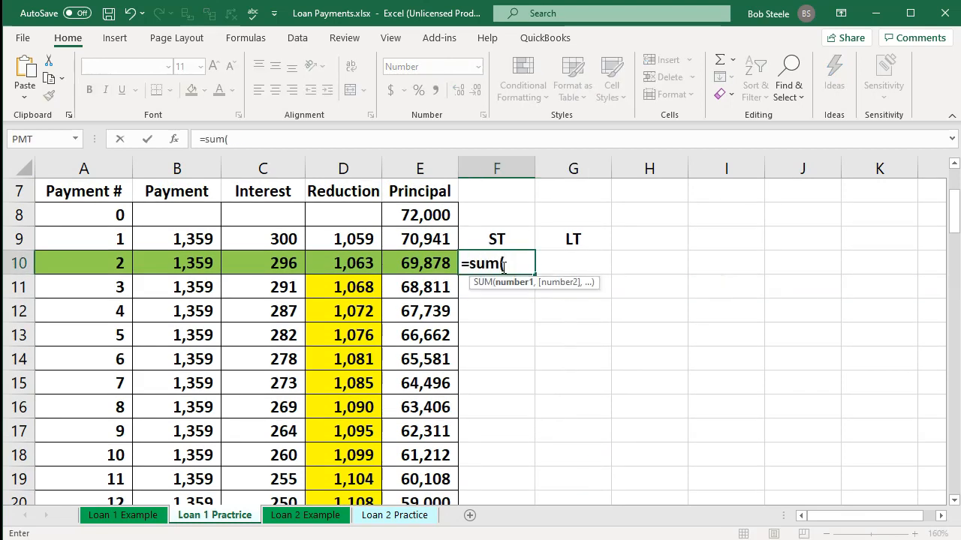
pyautogui.click(343, 263)
pyautogui.moveTo(343, 287); pyautogui.dragTo(343, 409)
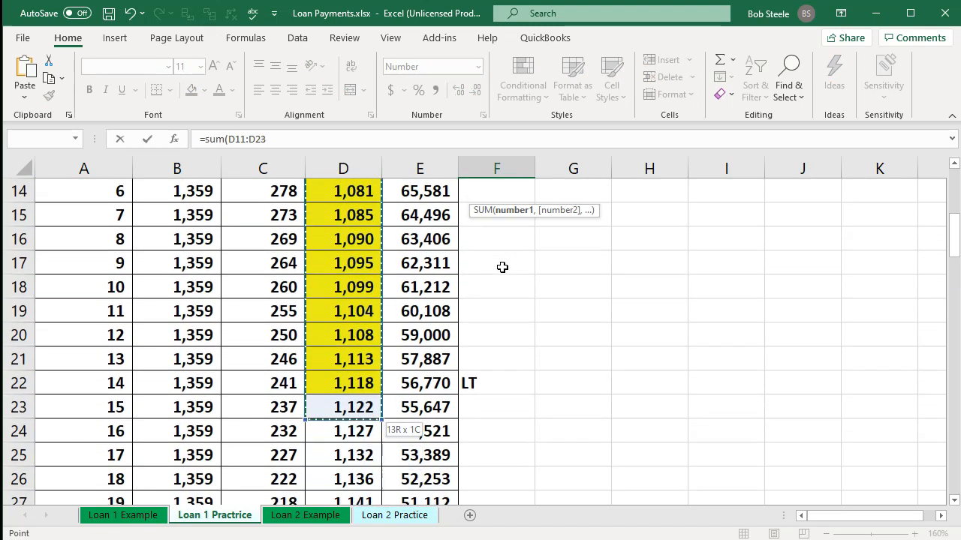
pyautogui.press('Return')
pyautogui.scroll(1, 502, 263)
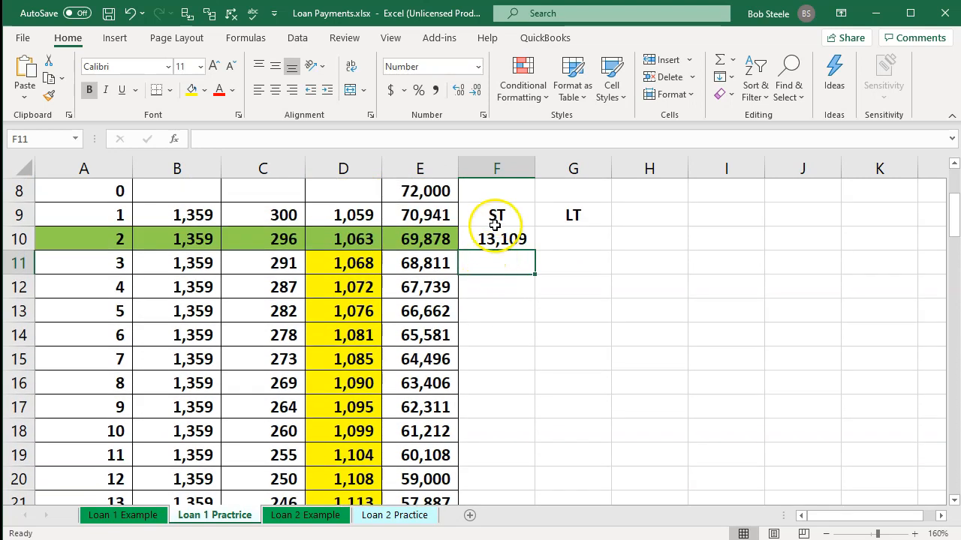
# Step: Fill the ST heading cell F9 with yellow to match the highlighted principal reductions
pyautogui.click(496, 217)
pyautogui.rightClick(498, 216)
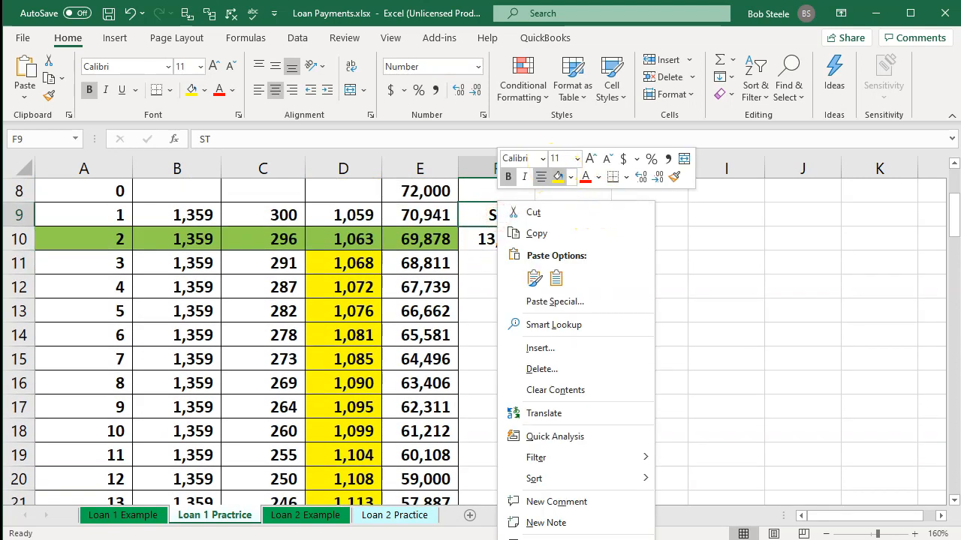
pyautogui.click(558, 177)
# Step: Calculate the long-term portion in G10 as the payment 2 principal balance minus the short-term portion, =E10-F10
pyautogui.click(578, 240)
pyautogui.press('Left')
pyautogui.press('Left')
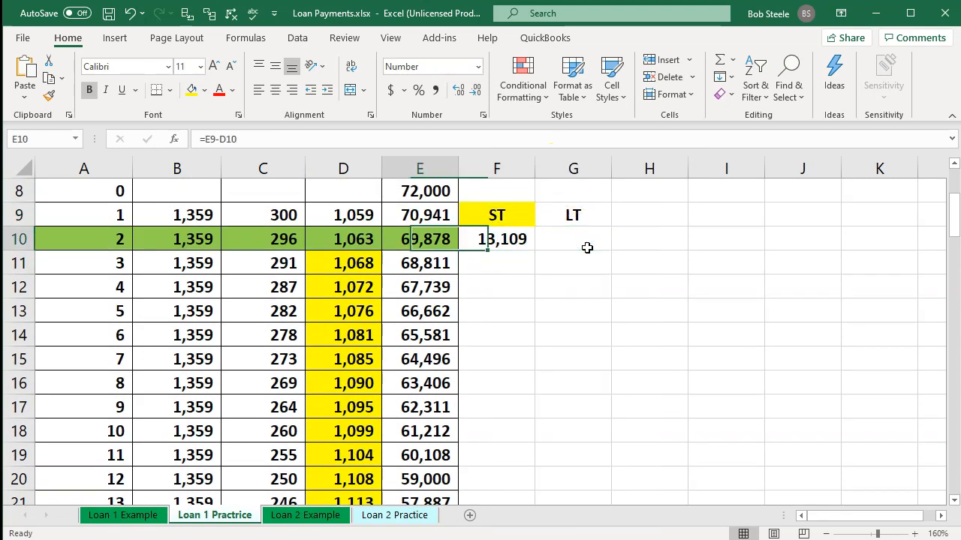
pyautogui.press('Right')
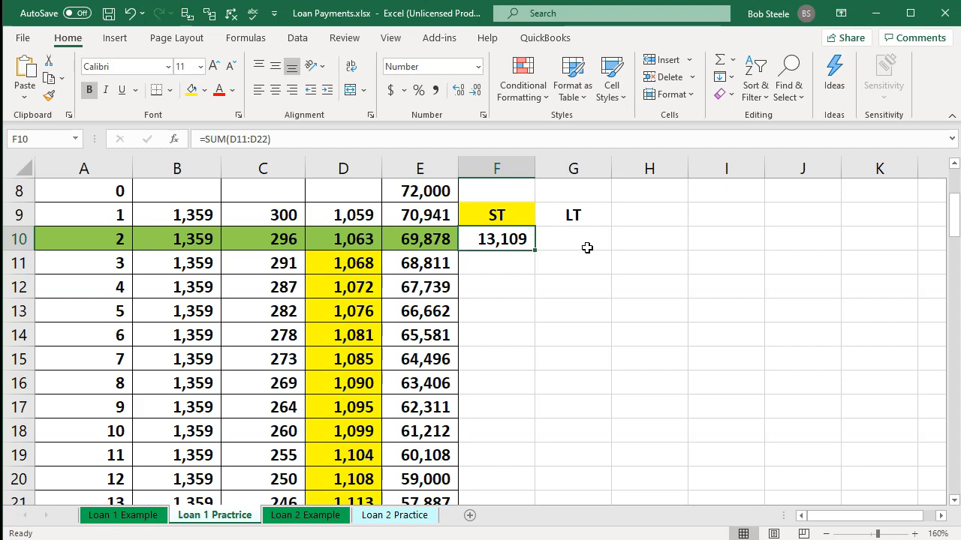
pyautogui.press('Right')
pyautogui.write('=')
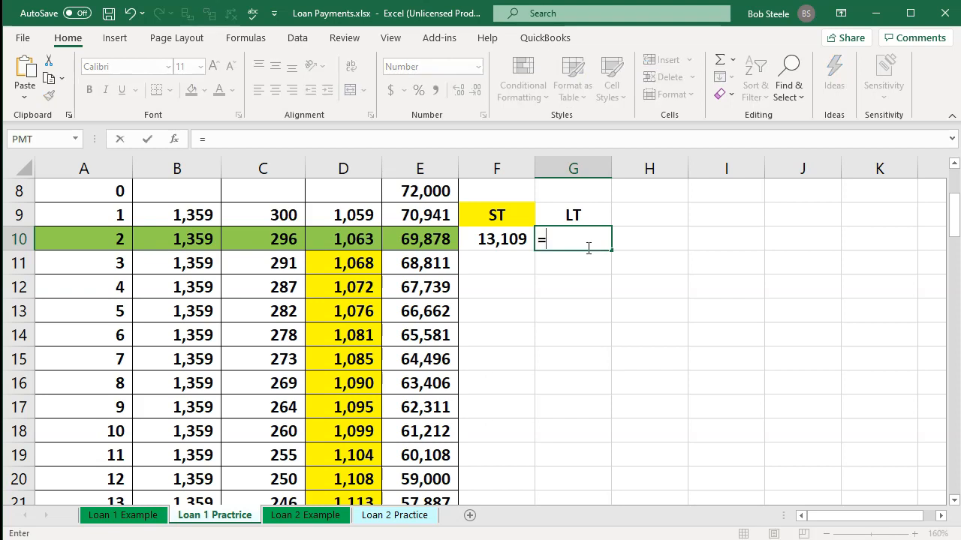
pyautogui.press('Left')
pyautogui.press('Left')
pyautogui.write('-')
pyautogui.press('Left')
pyautogui.press('Return')
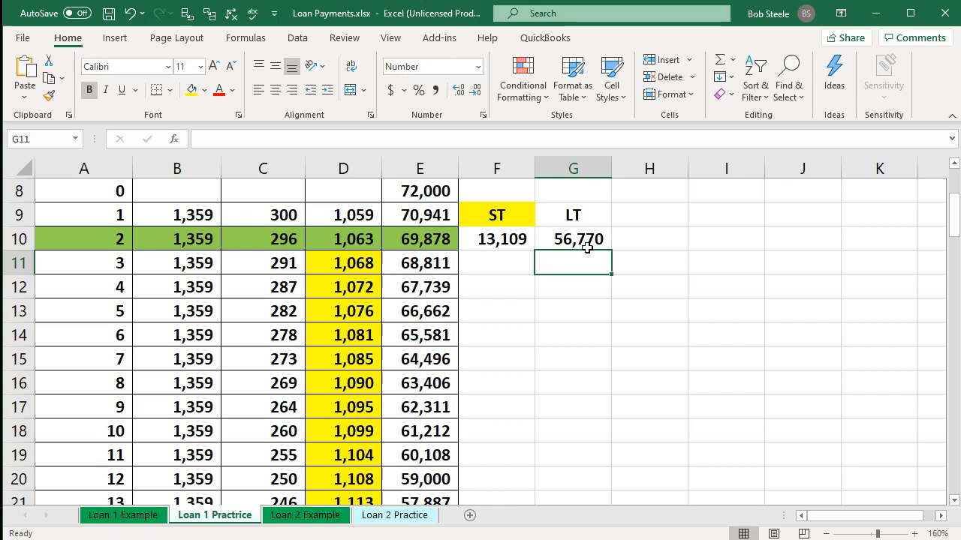
# Step: Compare the LT amount in G10 with the principal after payment 14, and the payment 2 balance with its ST and LT portions
pyautogui.click(585, 242)
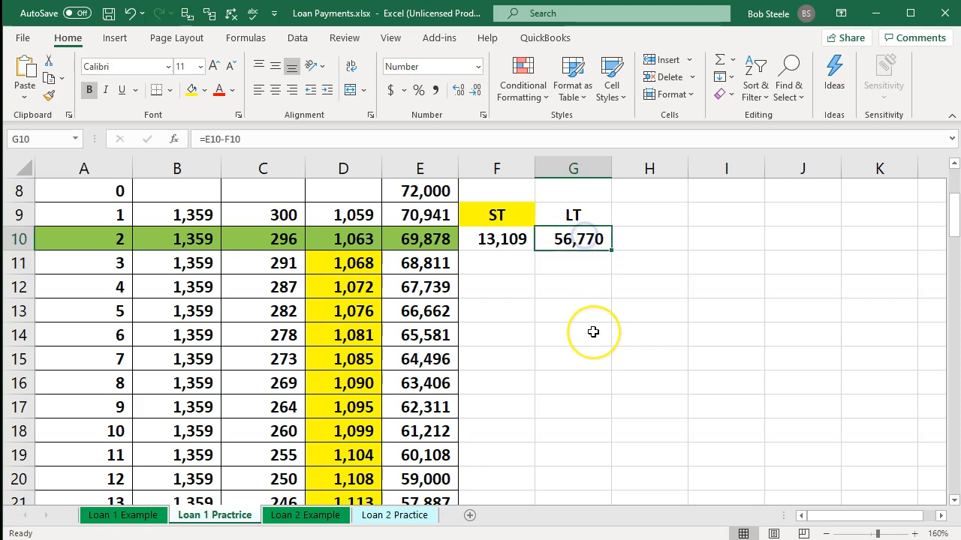
pyautogui.scroll(-2, 593, 331)
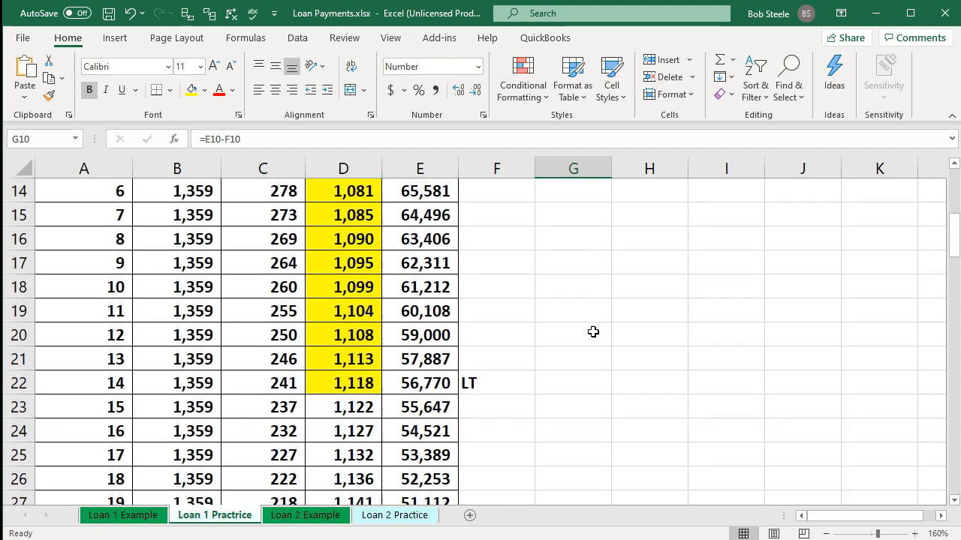
pyautogui.click(439, 385)
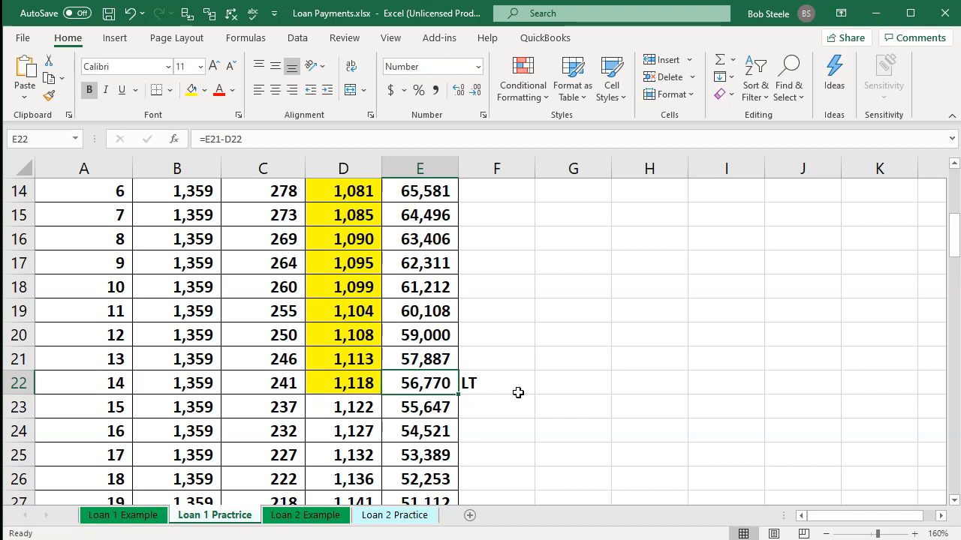
pyautogui.scroll(3, 518, 393)
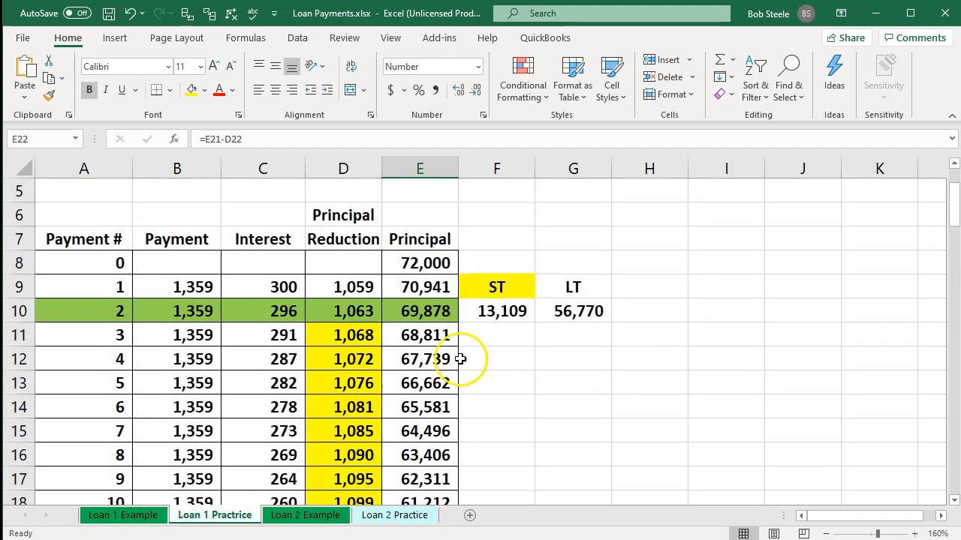
pyautogui.click(432, 305)
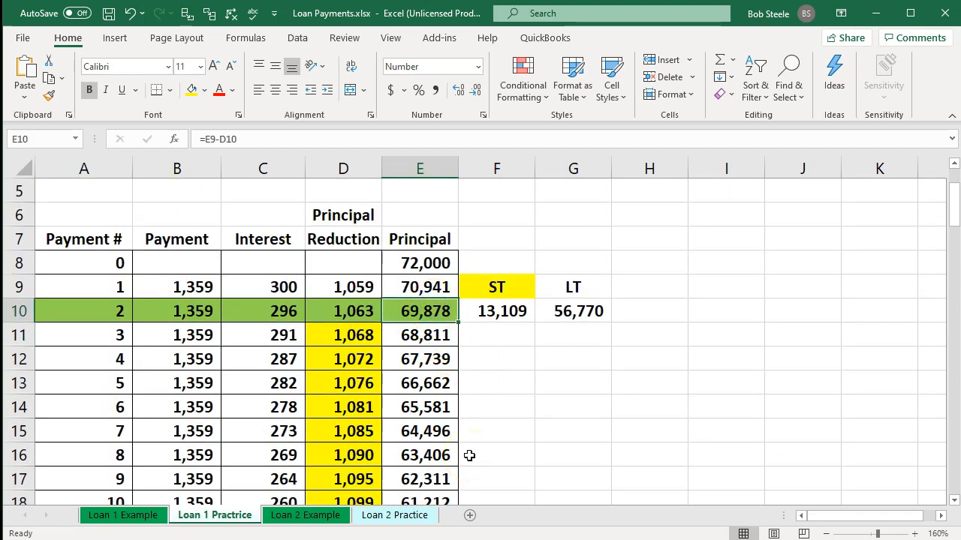
pyautogui.press('Right')
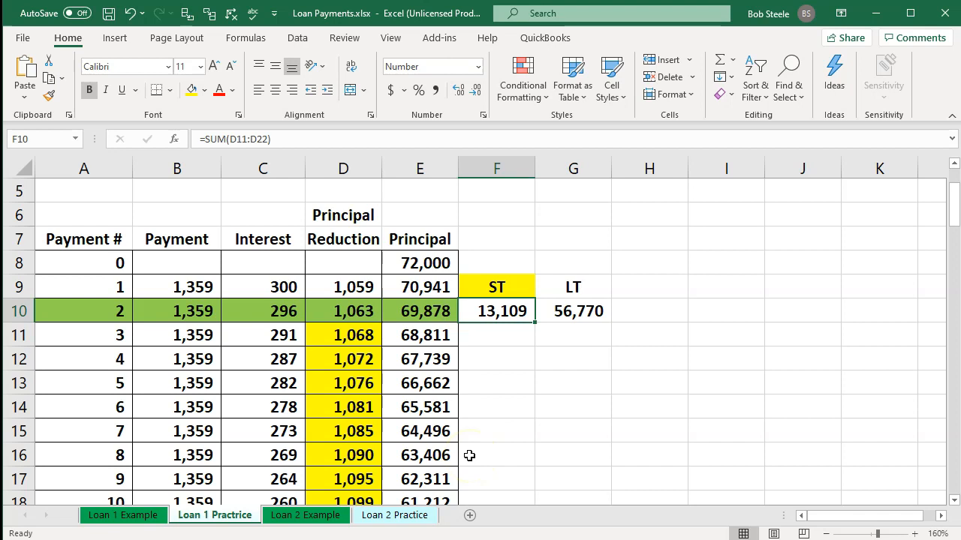
pyautogui.press('Right')
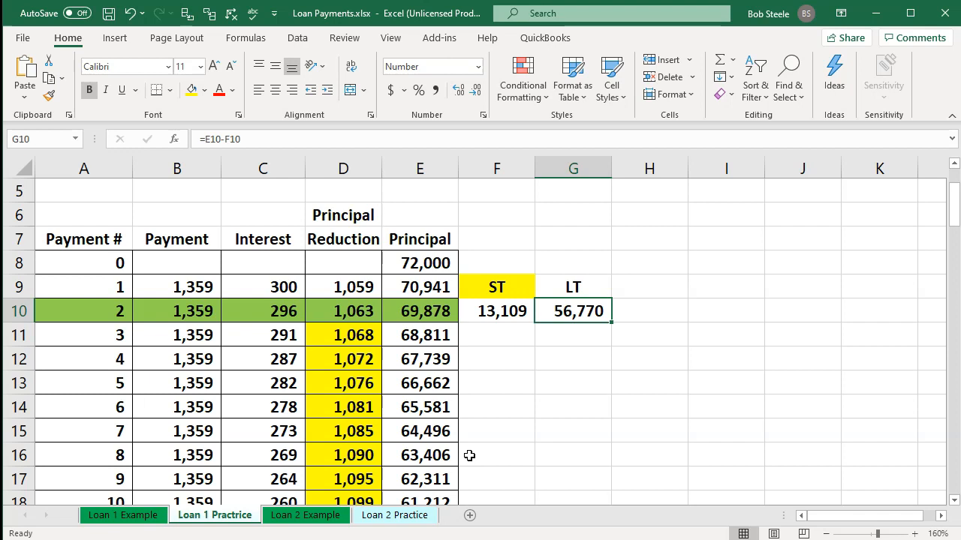
# Step: Switch to Xero, open the Journal Report in the browser tab with the December 31, 2019 balance sheet, and add a new journal
pyautogui.click(875, 15)
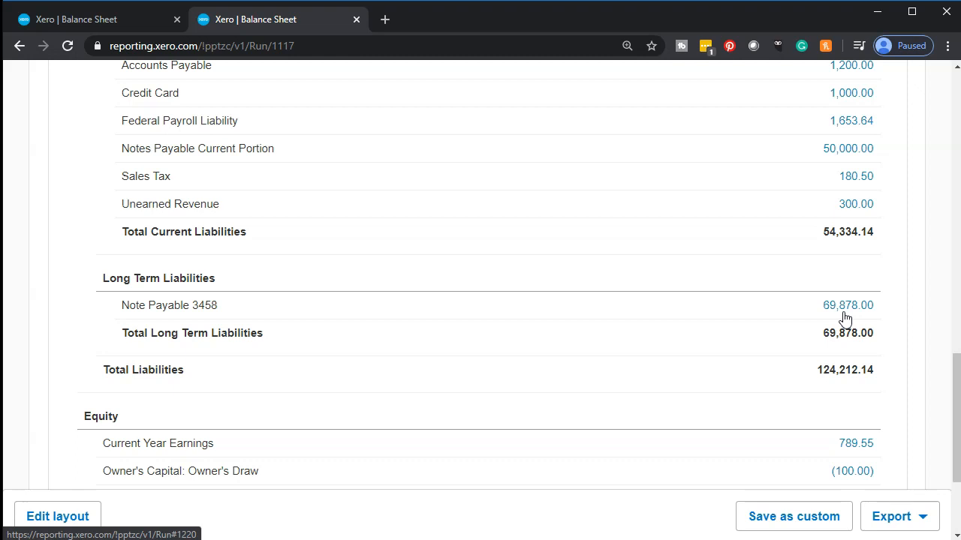
pyautogui.scroll(1, 845, 319)
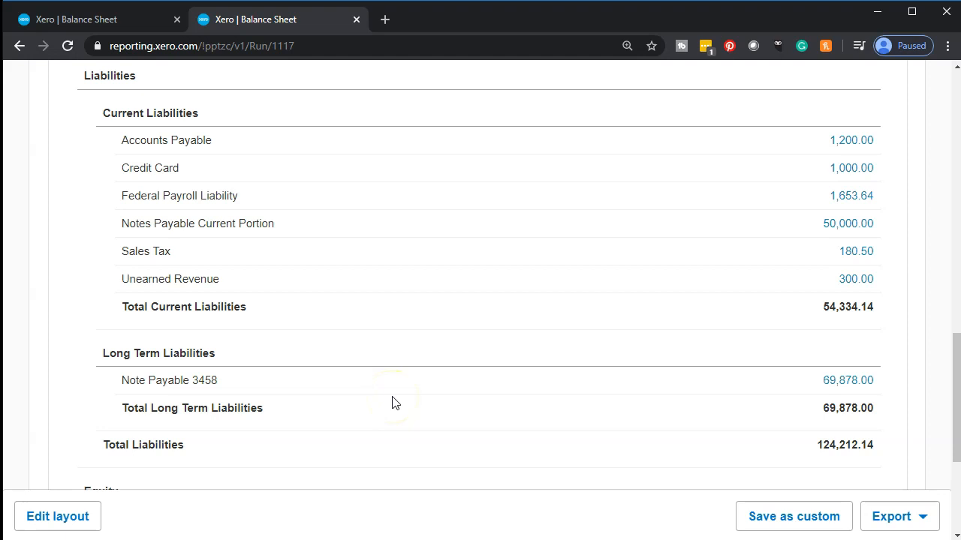
pyautogui.click(101, 23)
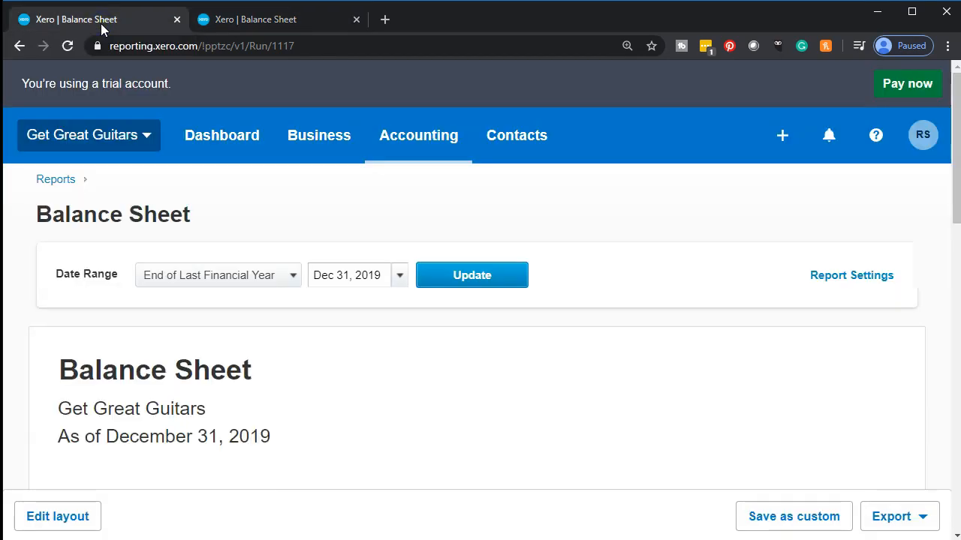
pyautogui.click(384, 144)
pyautogui.click(394, 233)
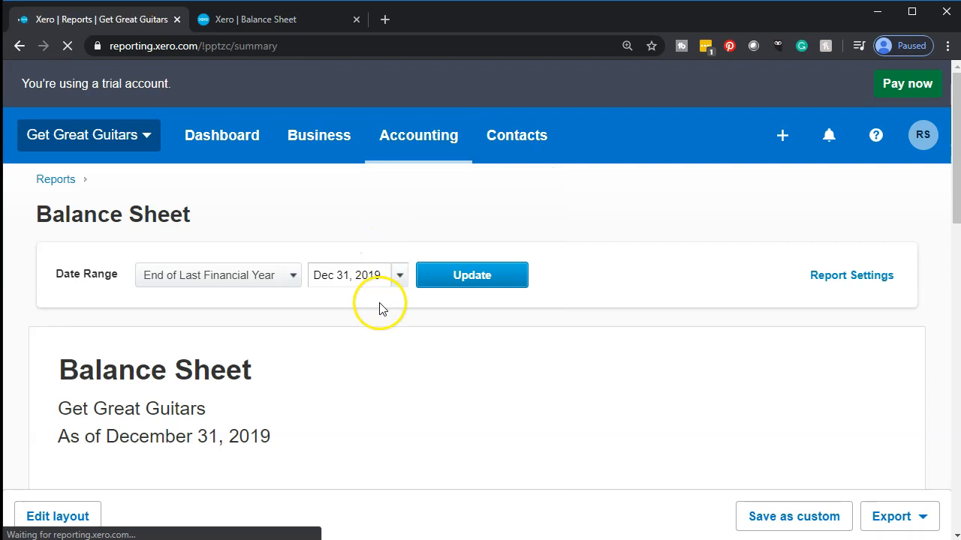
pyautogui.scroll(-6, 379, 308)
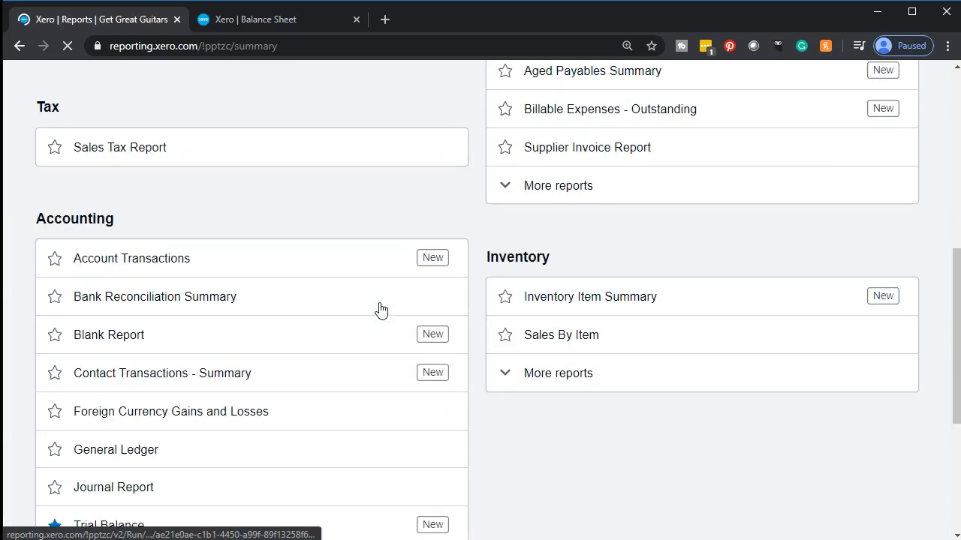
pyautogui.scroll(-1, 381, 310)
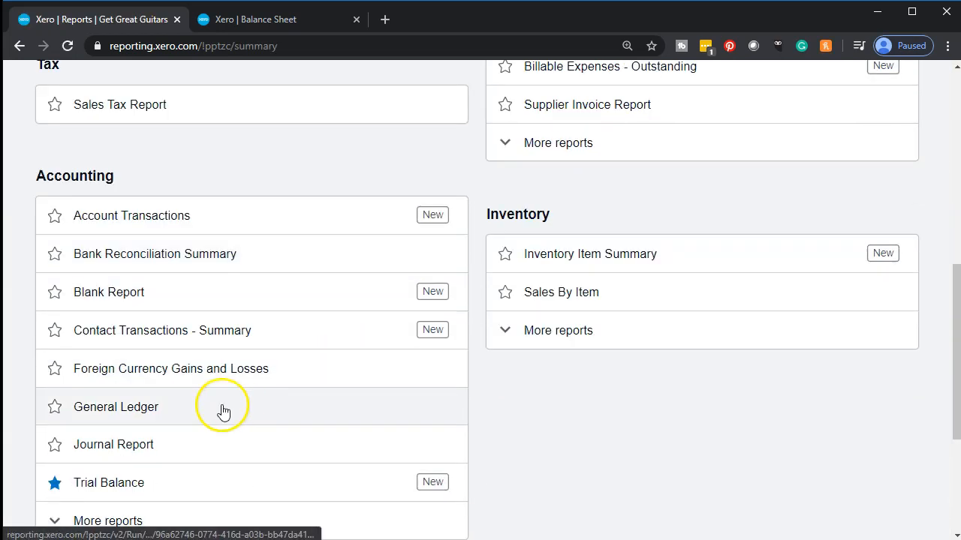
pyautogui.click(167, 453)
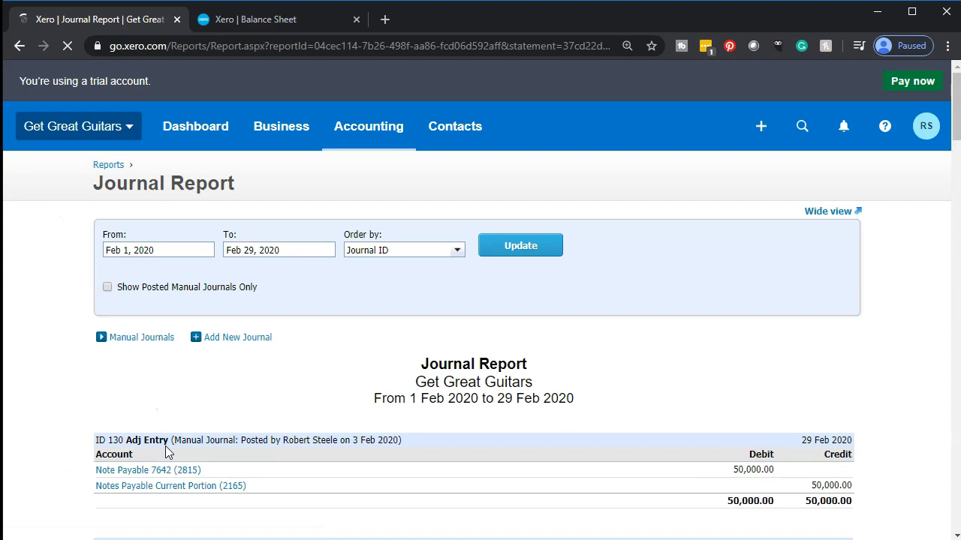
pyautogui.click(218, 342)
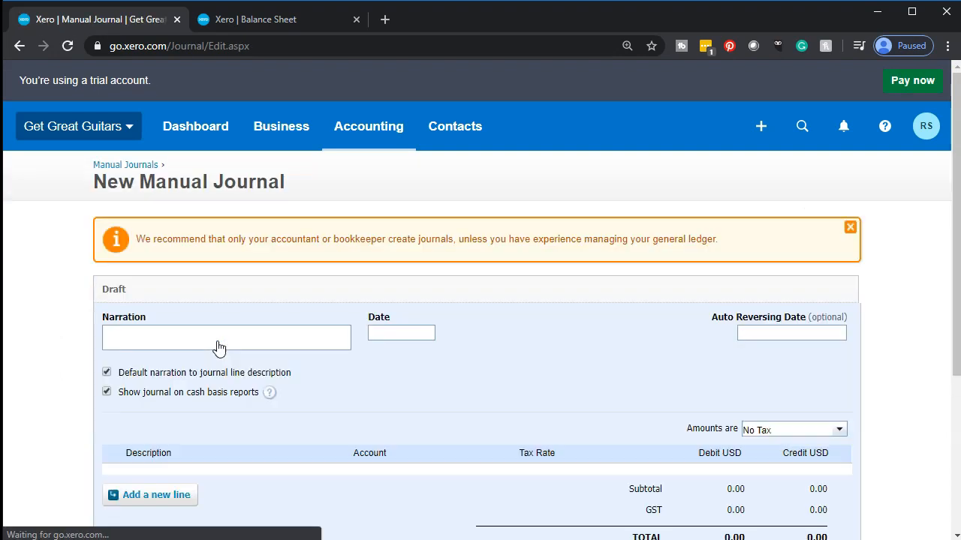
# Step: Enter "Adj Entry" as the manual journal's narration and set its date to Feb 29, 2020
pyautogui.click(205, 343)
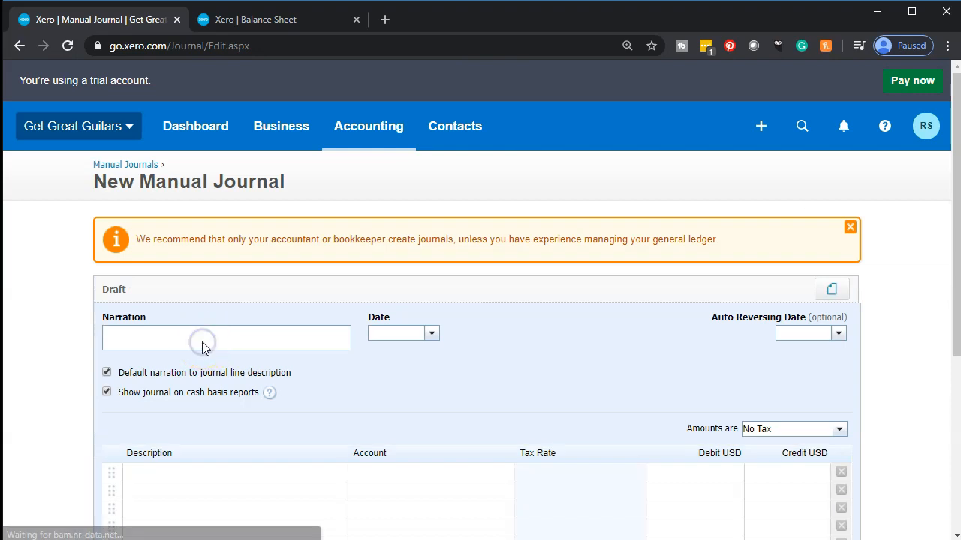
pyautogui.write('Adj')
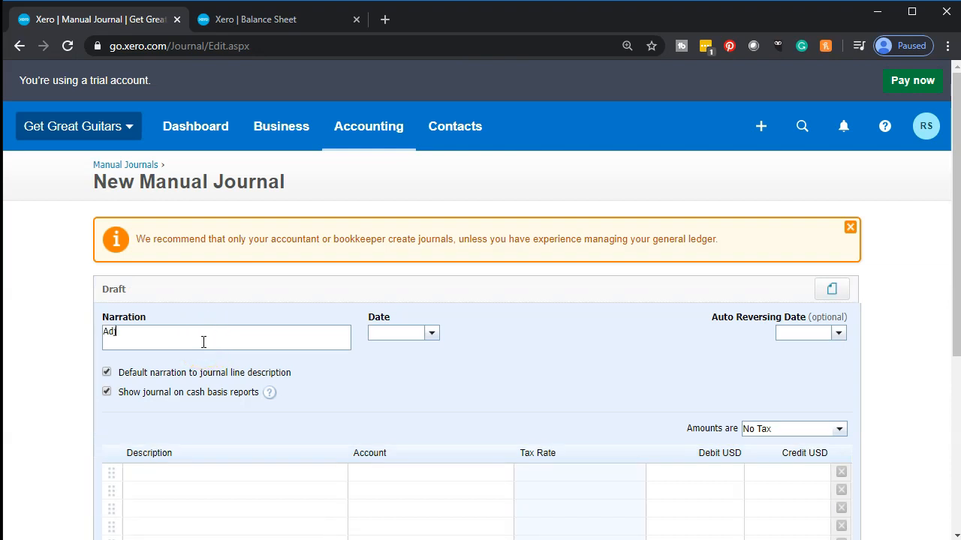
pyautogui.write(' Entry')
pyautogui.click(430, 334)
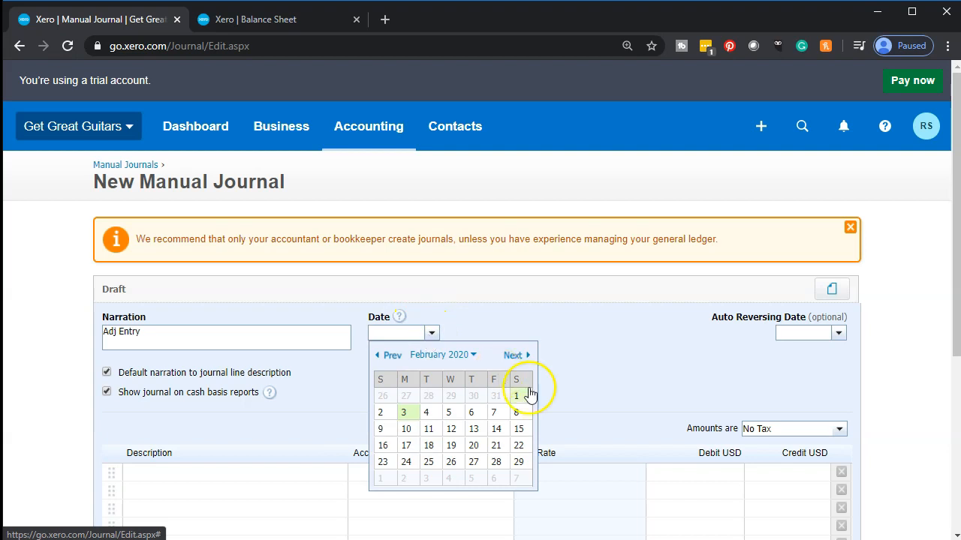
pyautogui.click(523, 461)
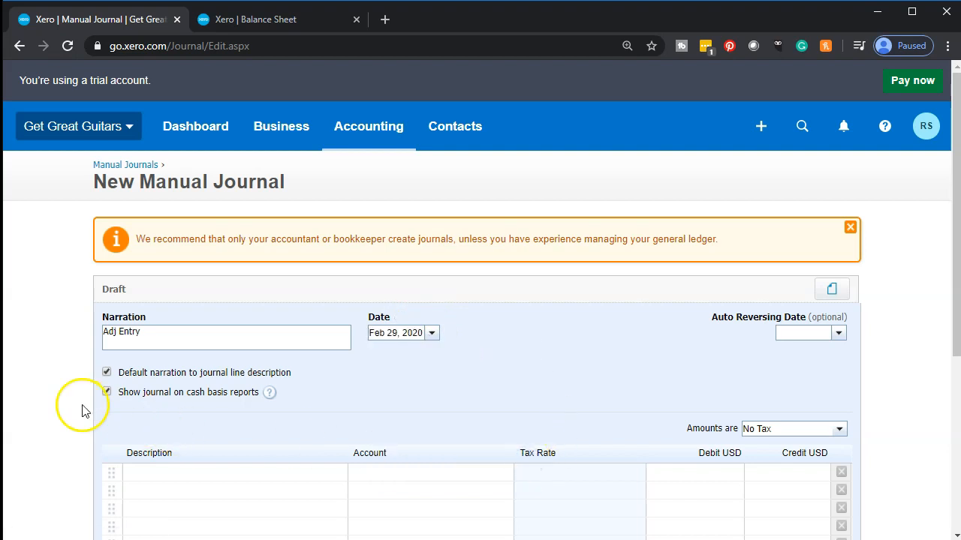
# Step: Accept "Adj Entry" as the first journal line's description and move on to its account
pyautogui.hotkey('ctrl', '+')
pyautogui.hotkey('ctrl', '+')
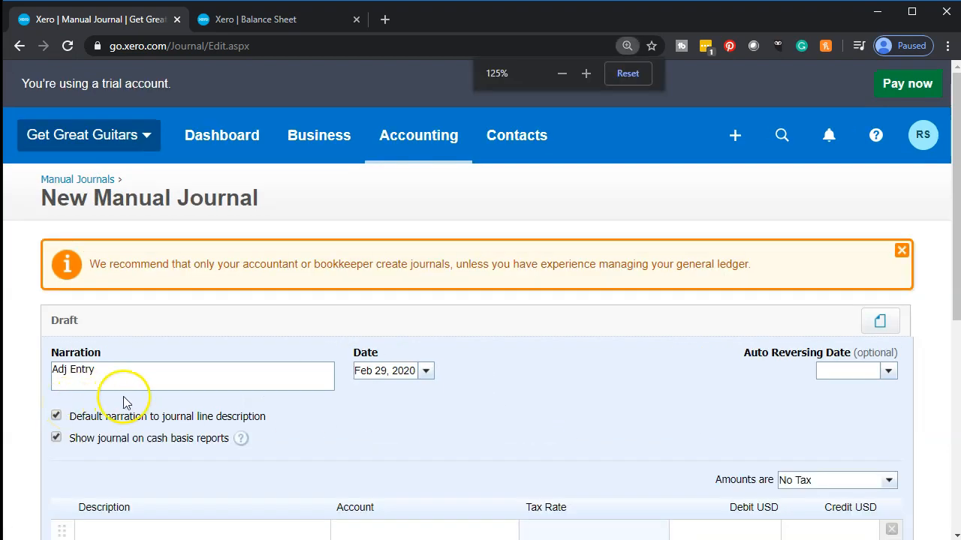
pyautogui.scroll(-2, 125, 403)
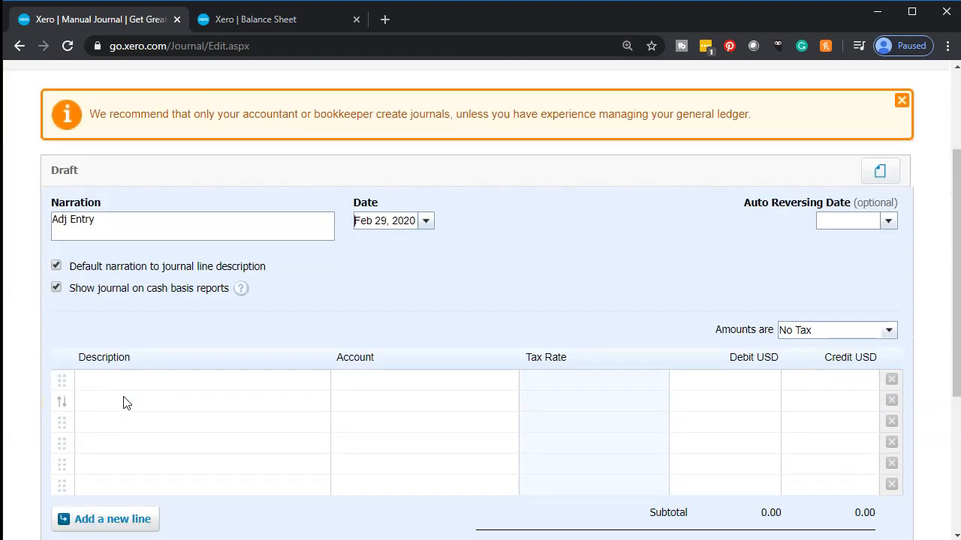
pyautogui.click(117, 382)
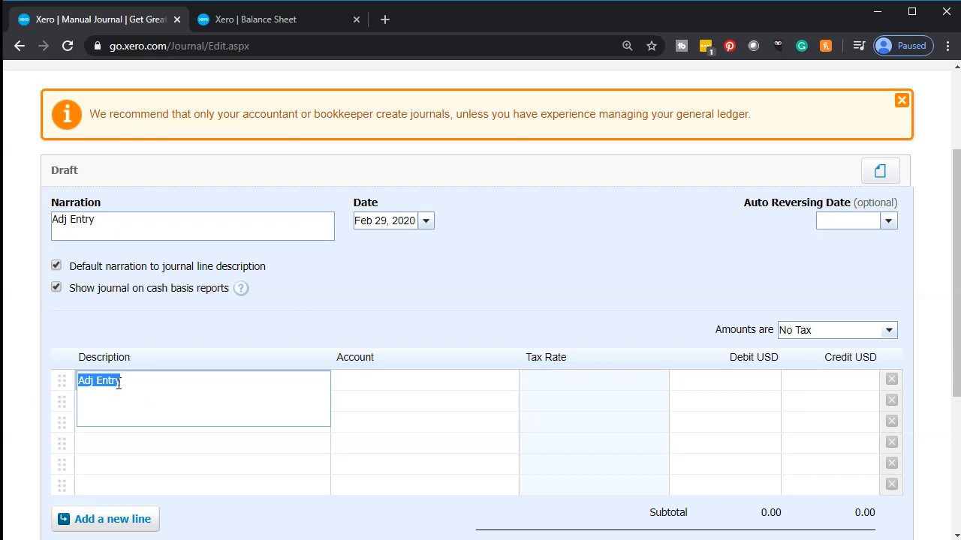
pyautogui.press('Tab')
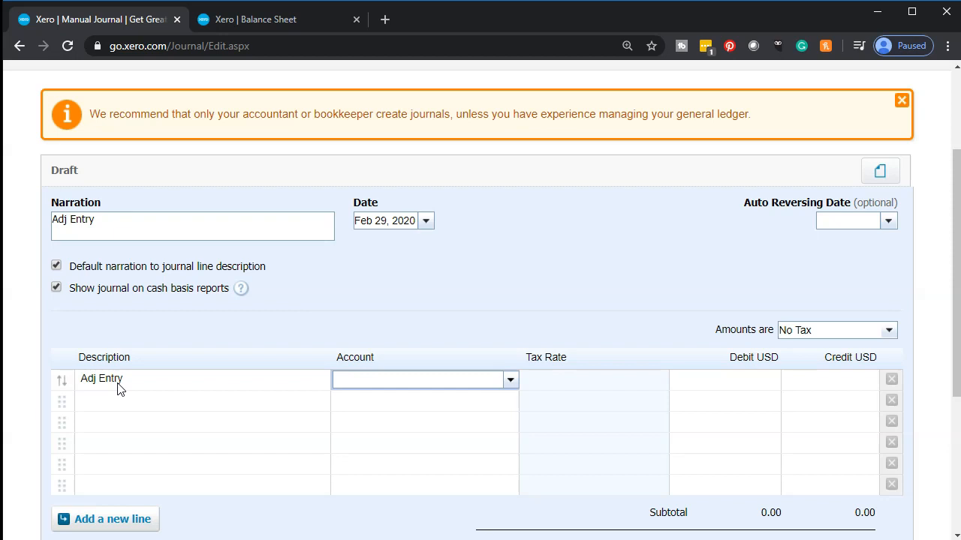
# Step: Check the note under Long Term Liabilities on the balance sheet and set the first journal line's account to 2810 - Note Payable 3458
pyautogui.click(243, 11)
pyautogui.click(251, 23)
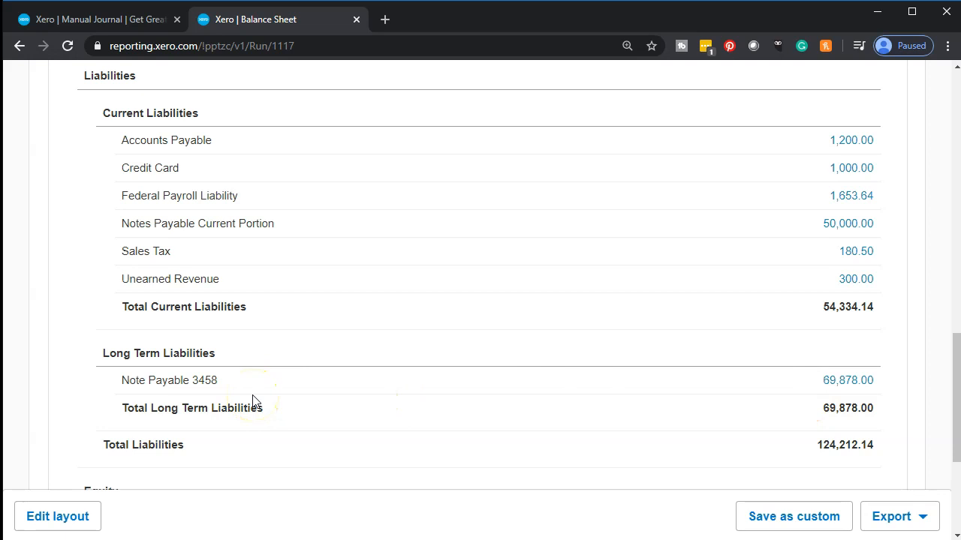
pyautogui.click(121, 18)
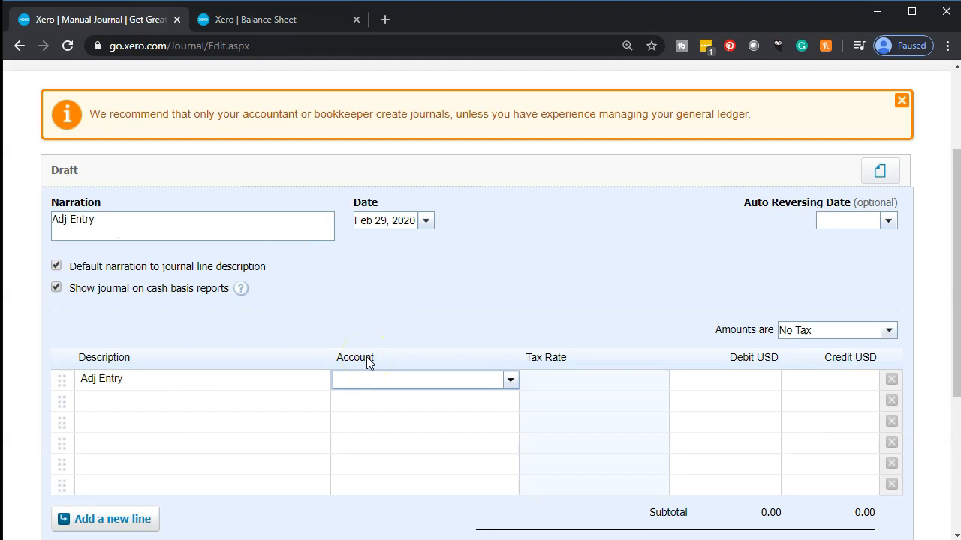
pyautogui.write('note')
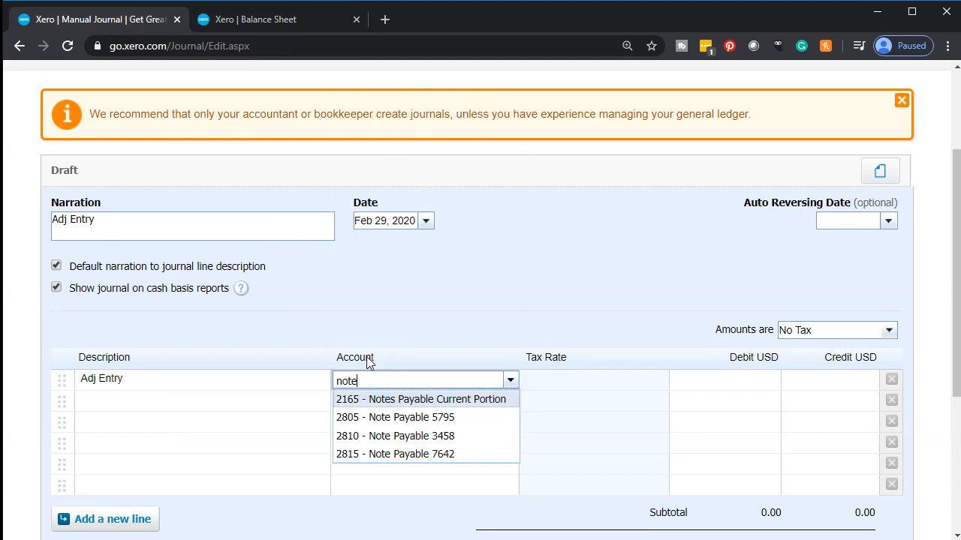
pyautogui.press('Down')
pyautogui.press('Down')
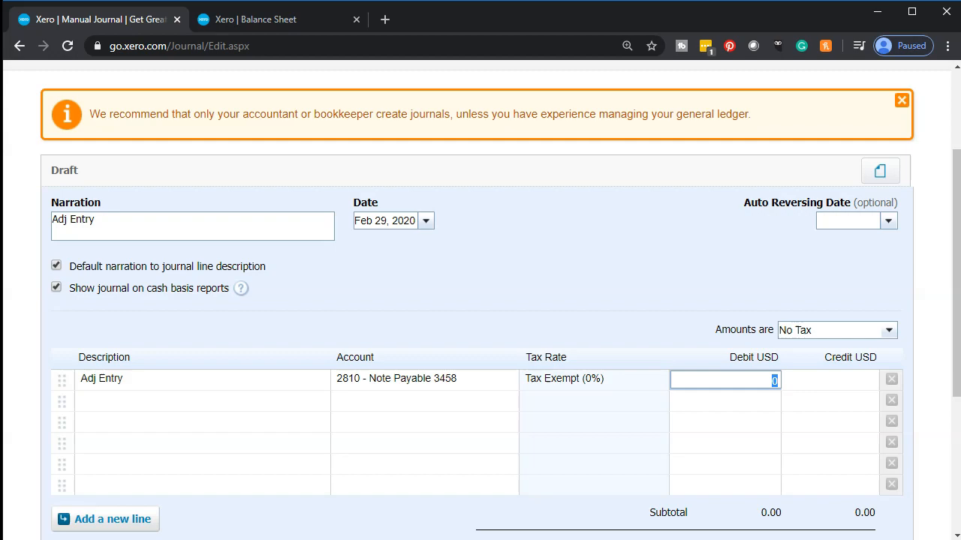
# Step: Look up the ST portion in the Excel loan schedule and enter 13109 as the debit for Note Payable 3458 in Xero
pyautogui.click(490, 537)
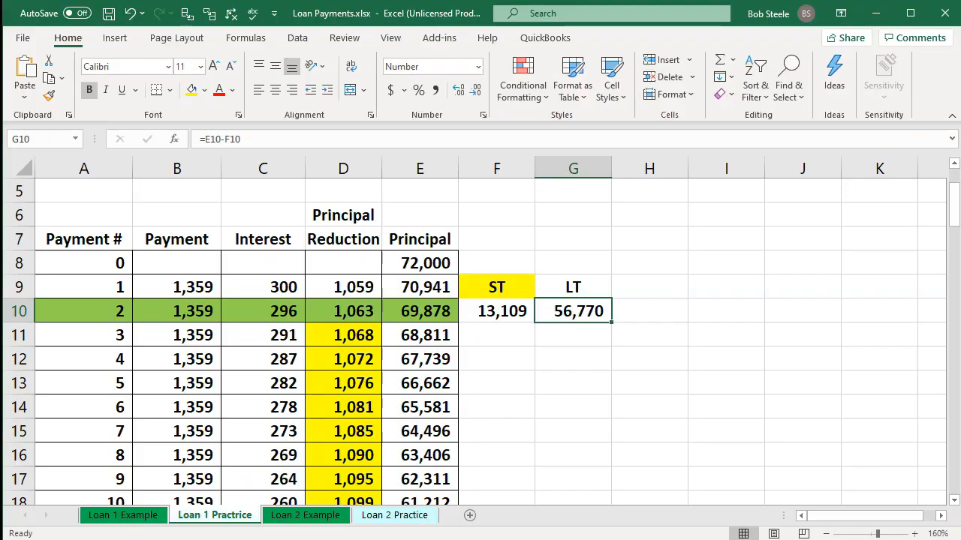
pyautogui.click(491, 537)
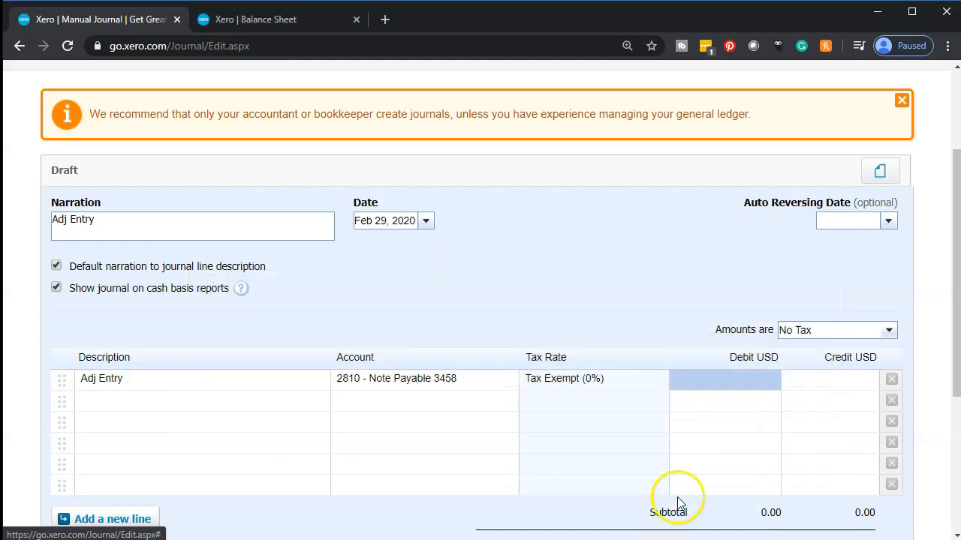
pyautogui.click(742, 383)
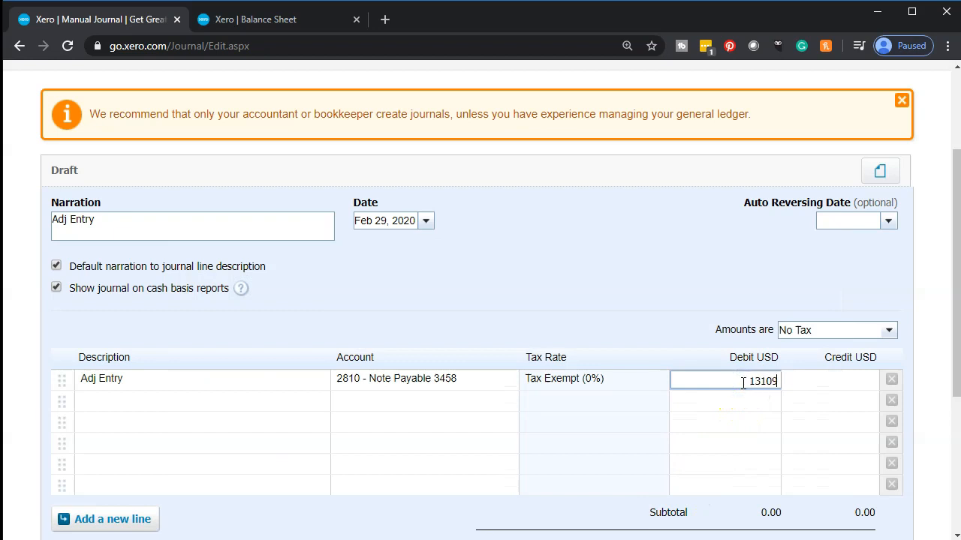
pyautogui.press('Tab')
pyautogui.hotkey('alt', 'Tab')
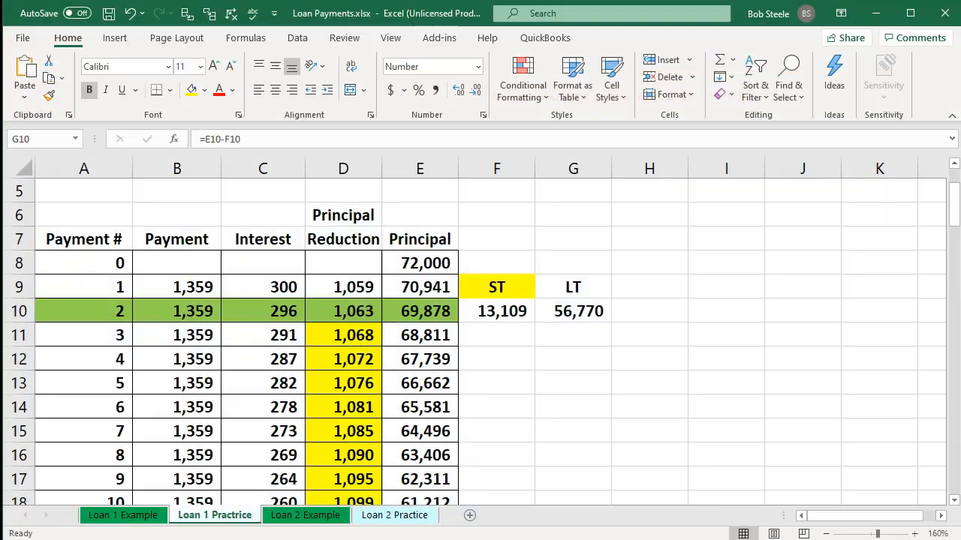
pyautogui.hotkey('alt', 'Tab')
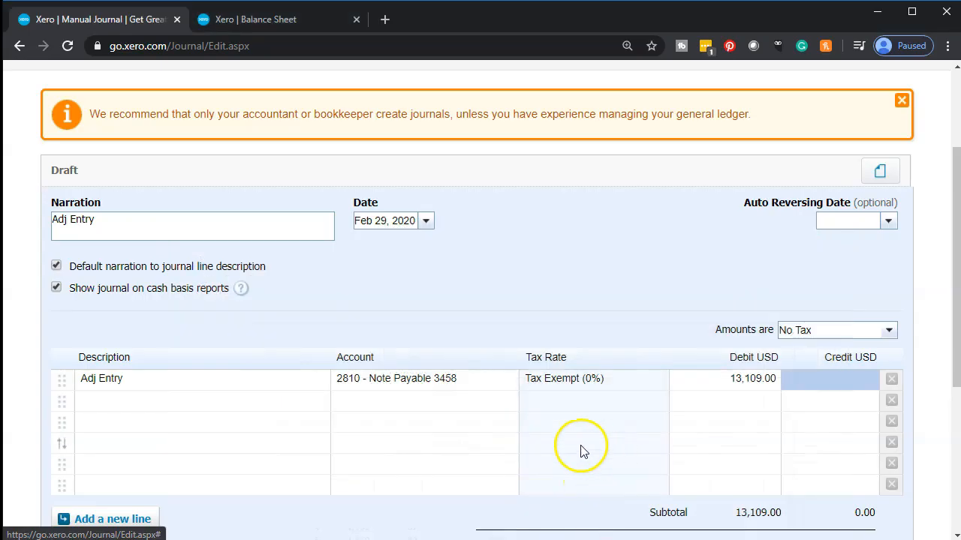
# Step: Add a second "Adj Entry" journal line to account 2165 - Notes Payable Current Portion with the balancing 13,109.00 credit
pyautogui.click(173, 400)
pyautogui.press('Tab')
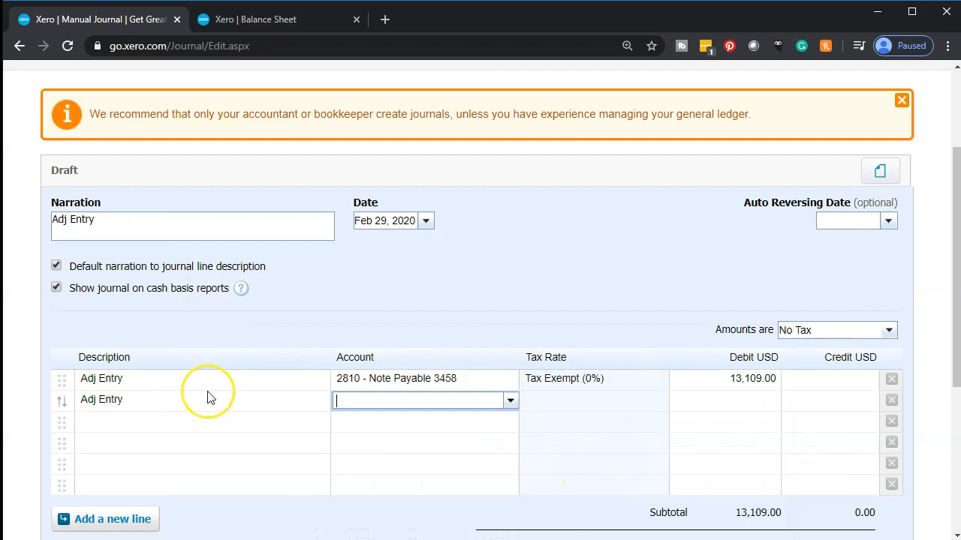
pyautogui.write('Note')
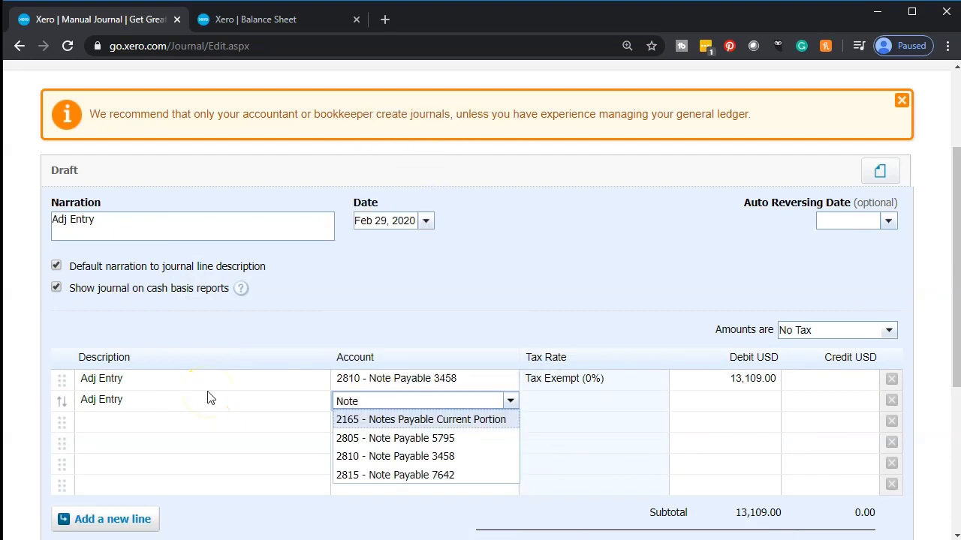
pyautogui.press('Tab')
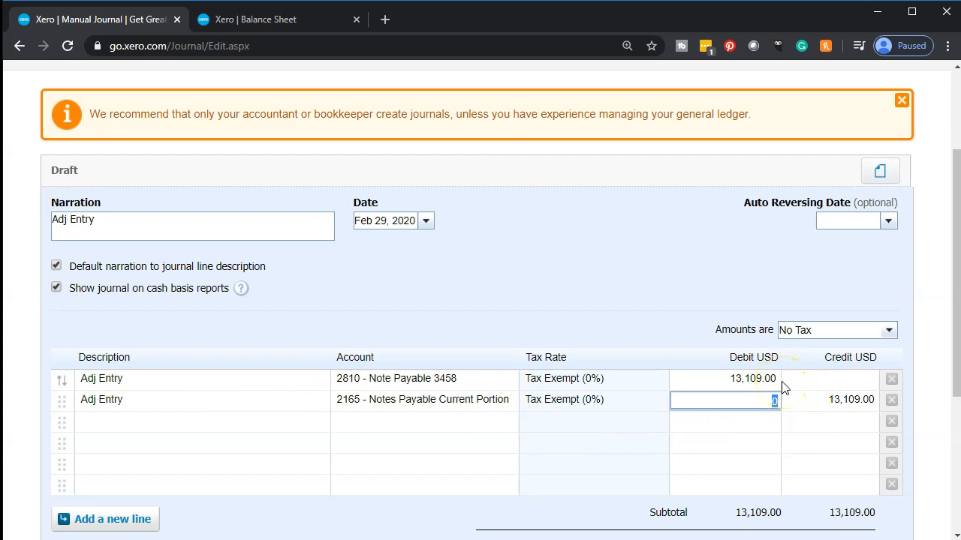
pyautogui.click(802, 402)
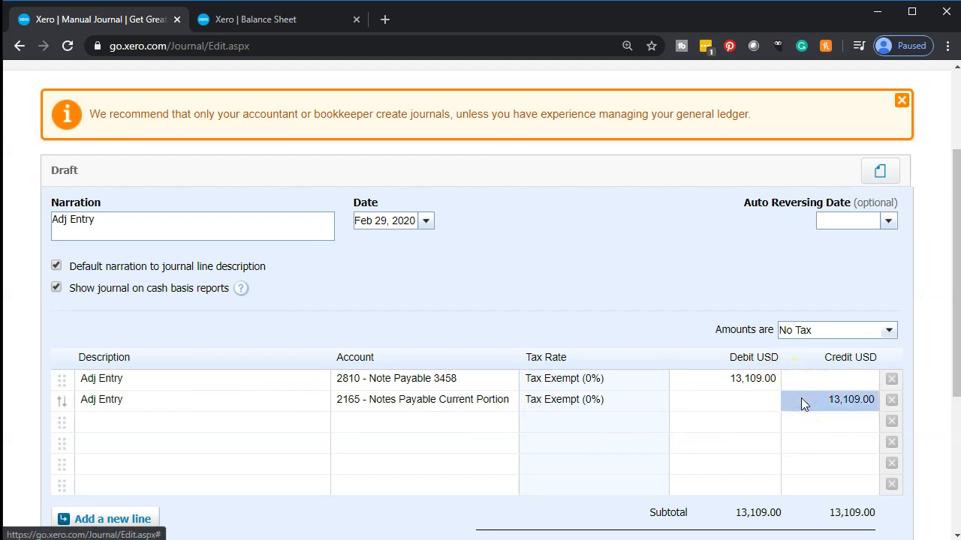
# Step: Post the manual journal dated Feb 29, 2020
pyautogui.scroll(-1, 801, 397)
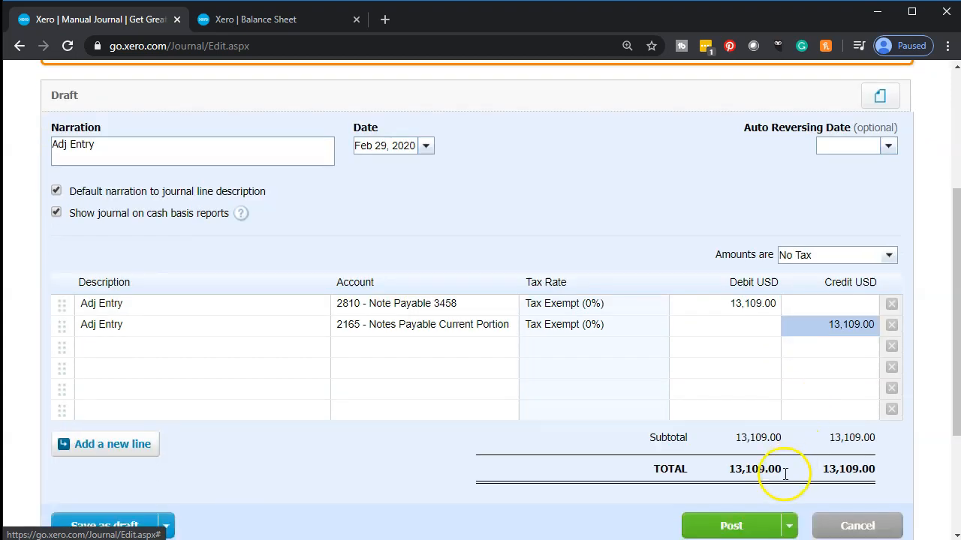
pyautogui.click(738, 526)
pyautogui.click(452, 158)
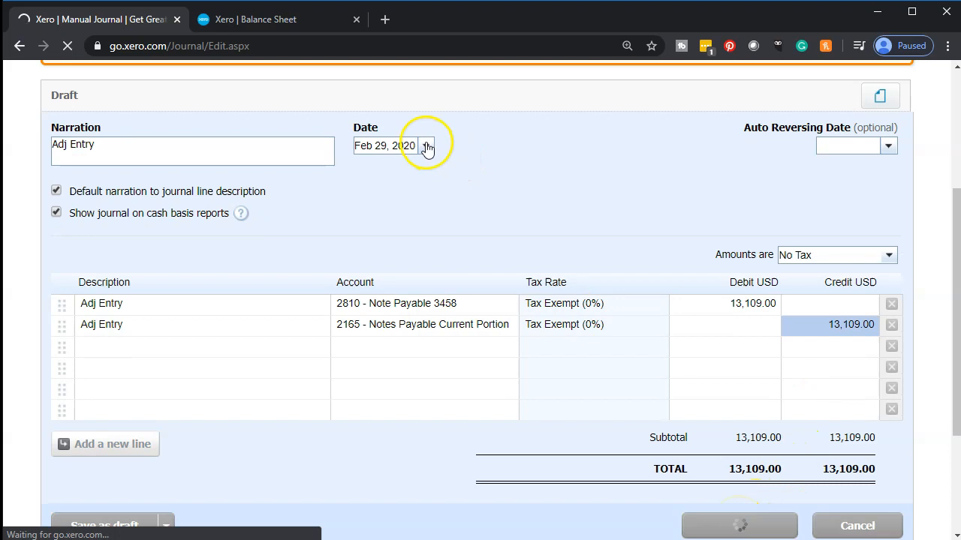
# Step: Return to the February 29, 2020 balance sheet in Xero and update the report to include the posted journal
pyautogui.click(282, 21)
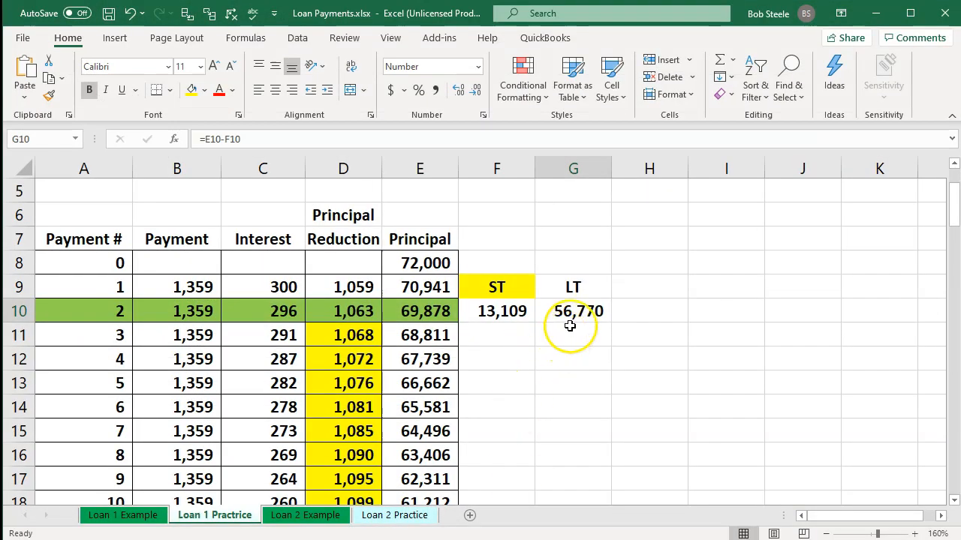
pyautogui.click(875, 13)
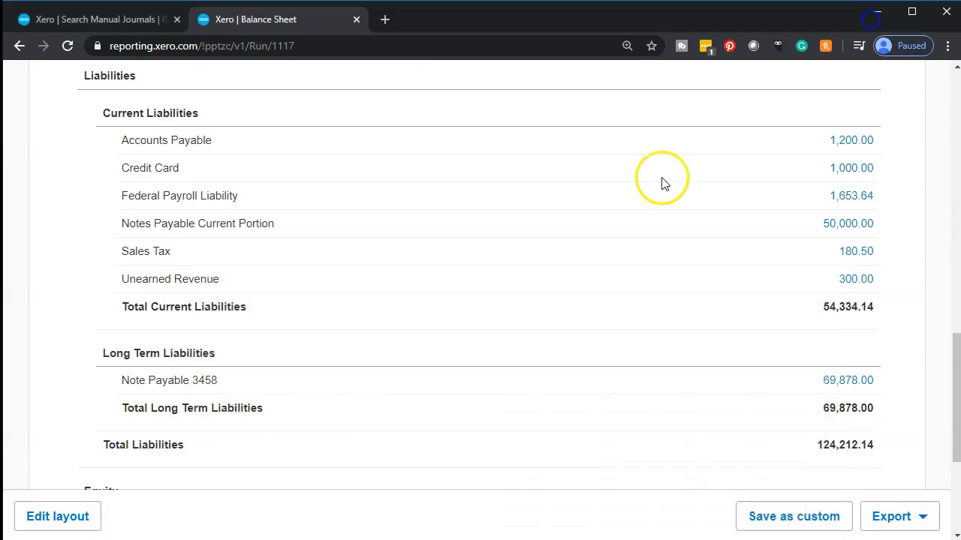
pyautogui.scroll(15, 403, 304)
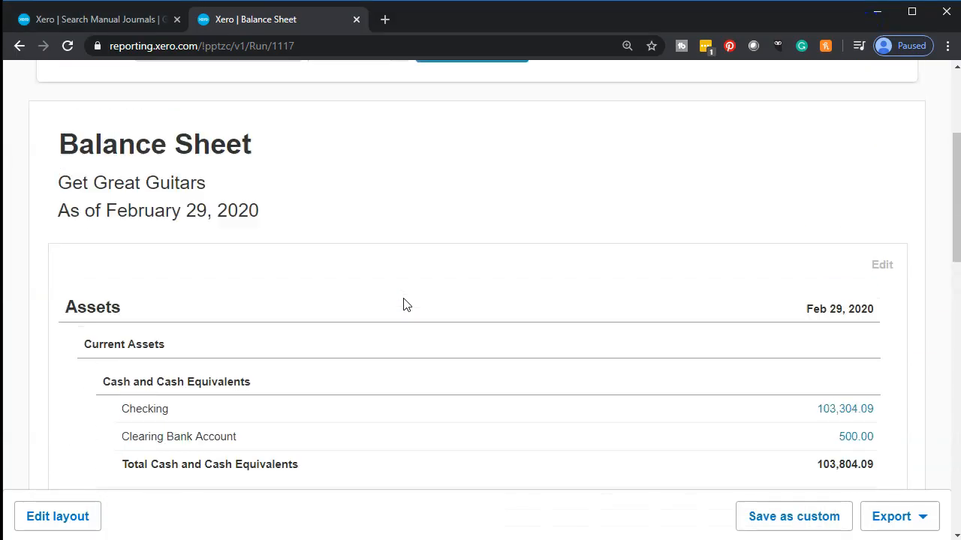
pyautogui.click(484, 201)
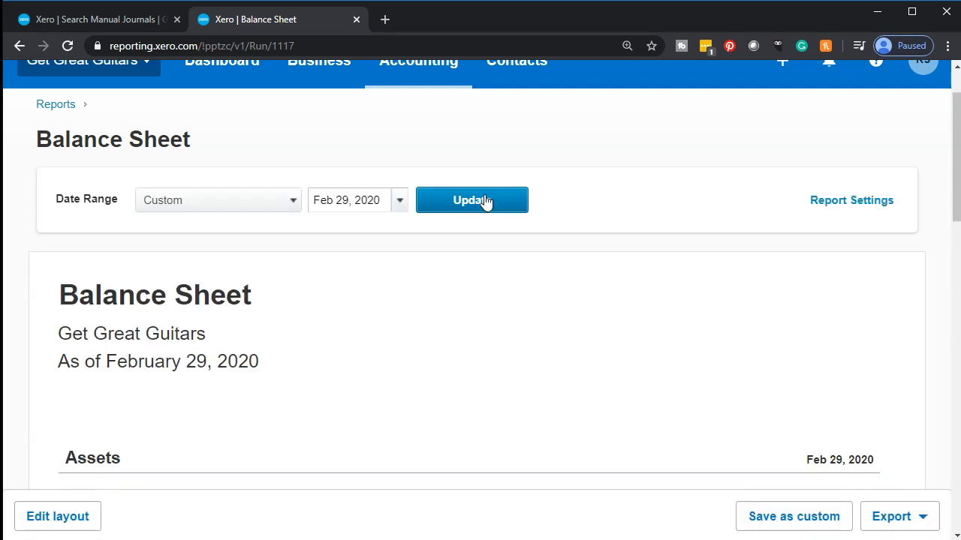
# Step: Compare the Note Payable 3458 and Notes Payable Current Portion balances with the LT and ST amounts in the Excel loan schedule
pyautogui.scroll(-10, 486, 202)
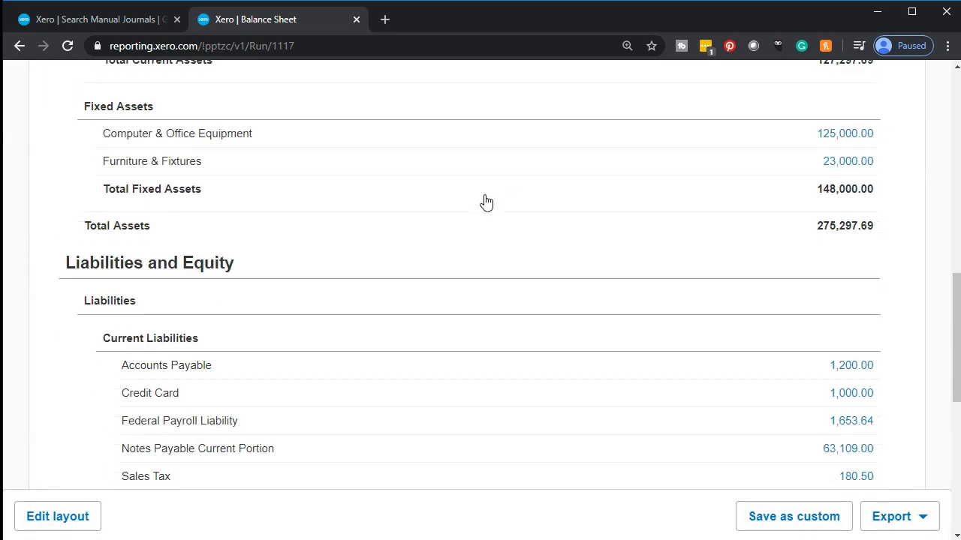
pyautogui.scroll(-1, 486, 201)
pyautogui.scroll(-2, 485, 201)
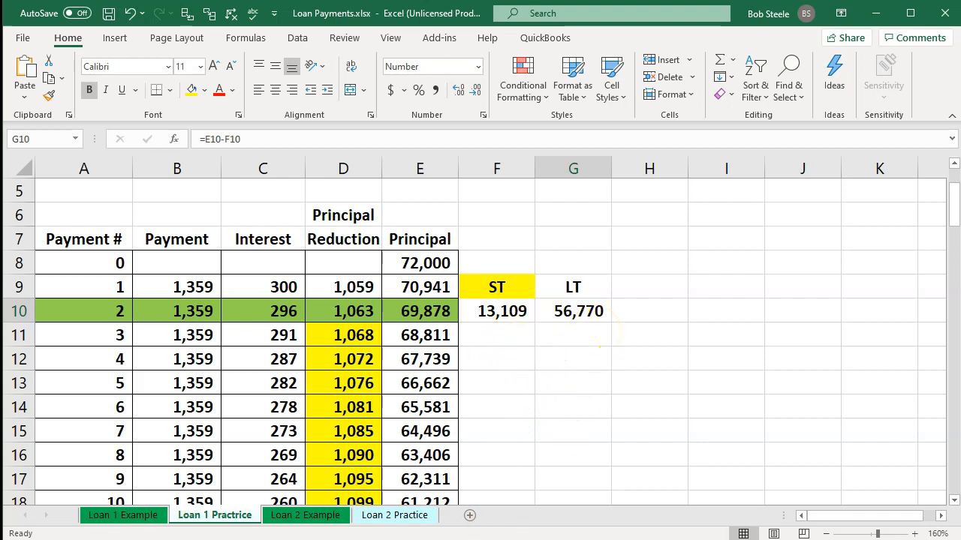
pyautogui.click(518, 538)
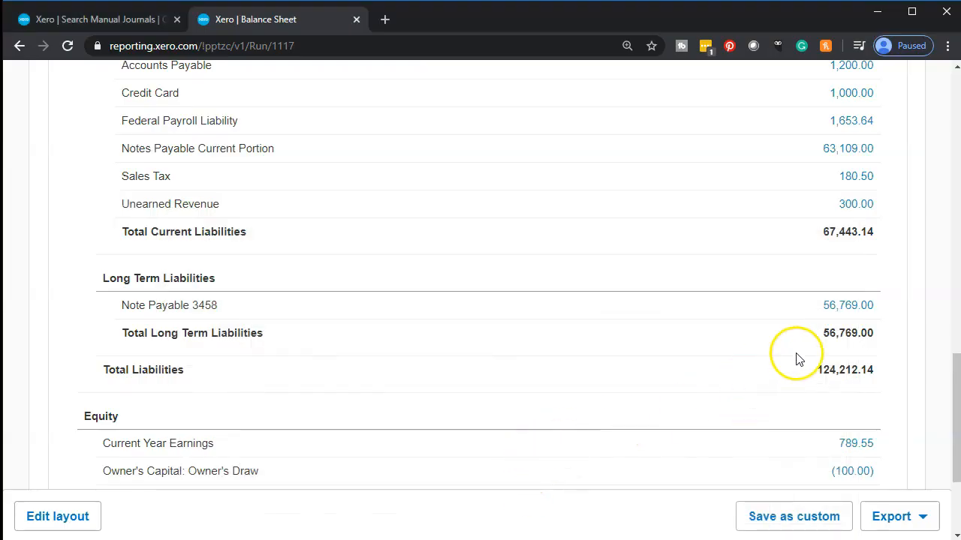
pyautogui.scroll(1, 745, 396)
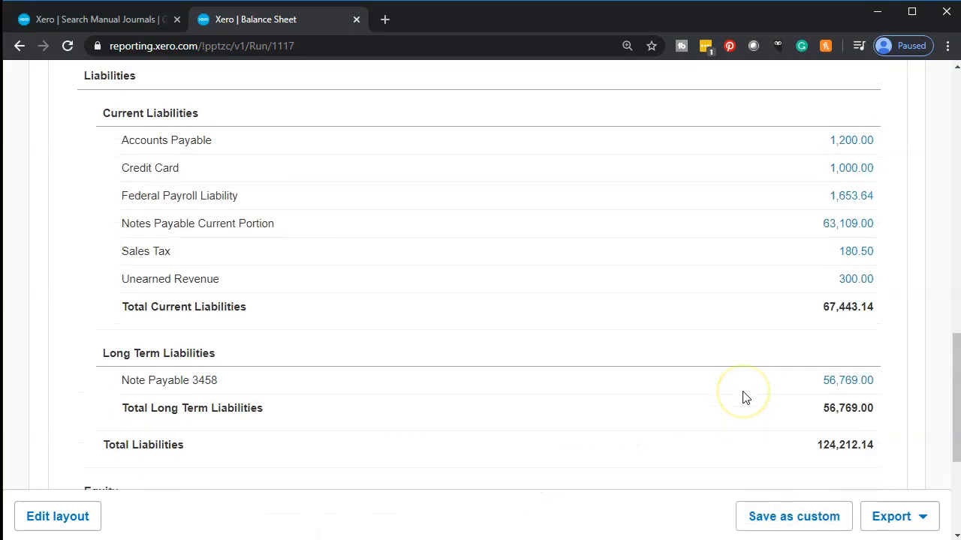
# Step: Examine the transactions behind Notes Payable Current Portion, compare the new journal with the ST amount in Excel, and return to the balance sheet
pyautogui.click(838, 229)
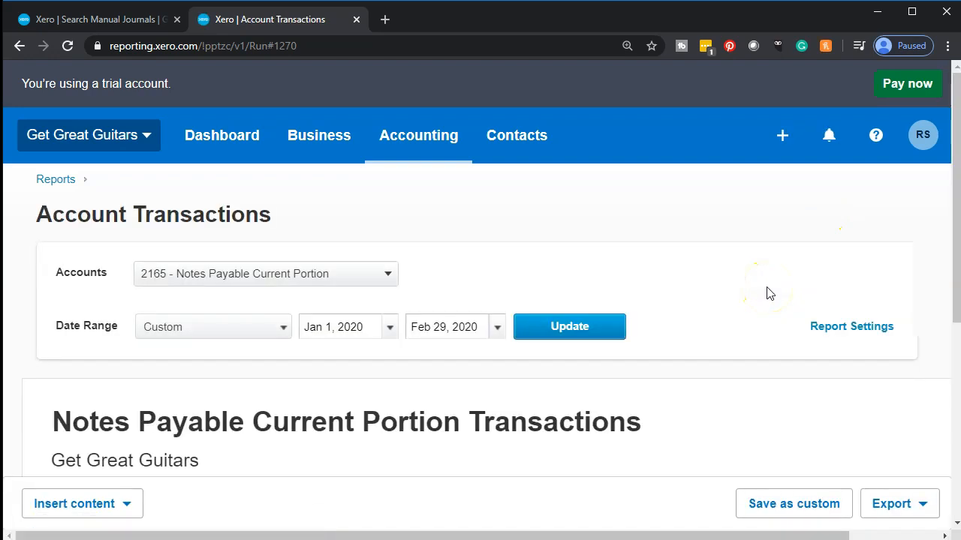
pyautogui.scroll(-5, 767, 292)
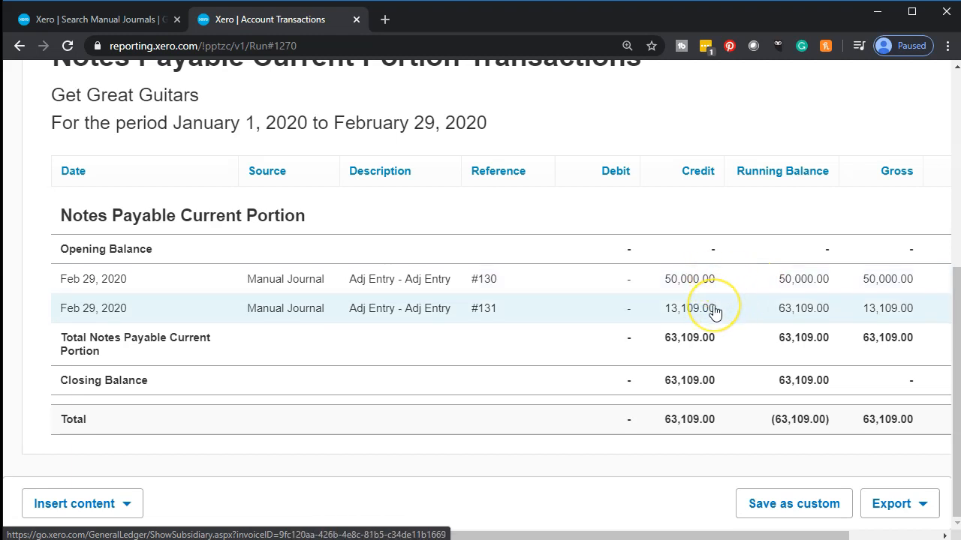
pyautogui.click(717, 317)
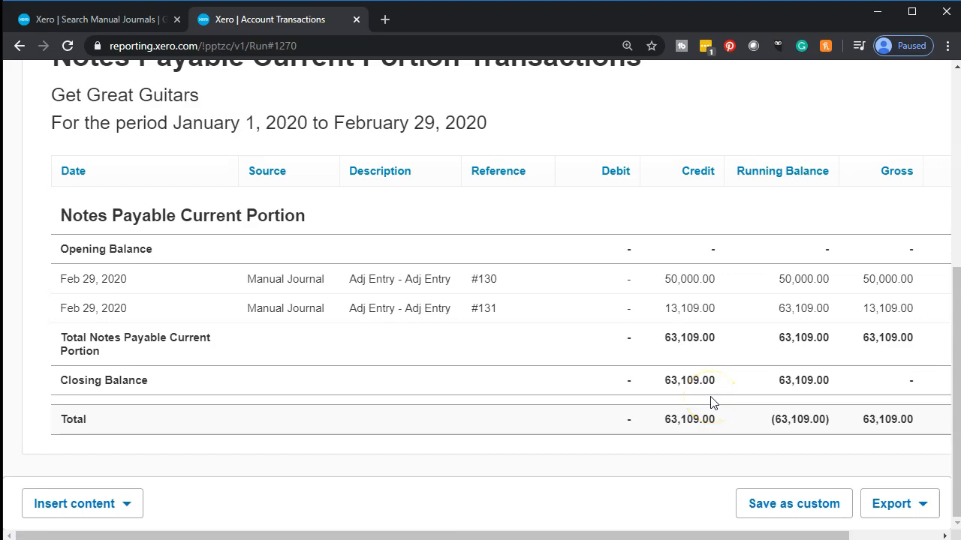
pyautogui.hotkey('alt', 'Tab')
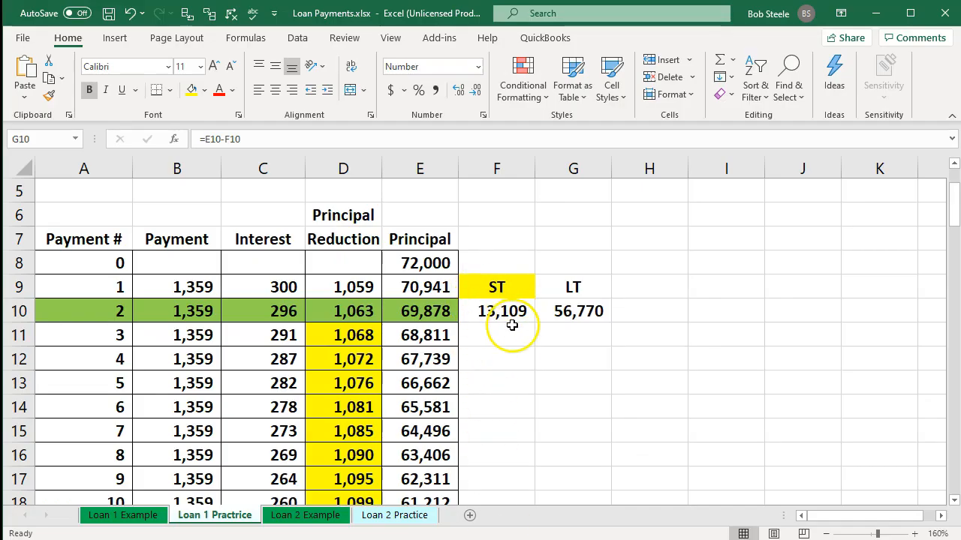
pyautogui.hotkey('alt', 'Tab')
pyautogui.scroll(3, 96, 163)
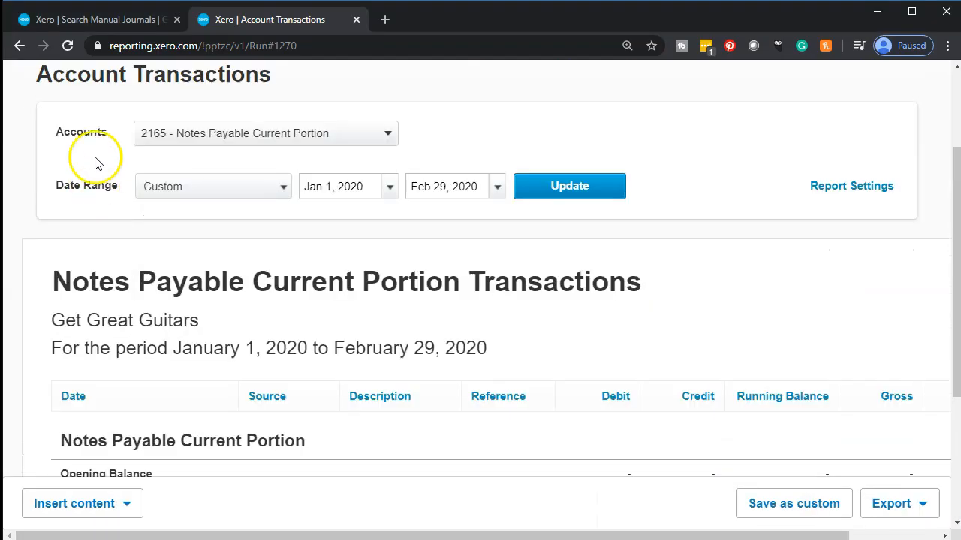
pyautogui.scroll(2, 64, 103)
pyautogui.click(20, 47)
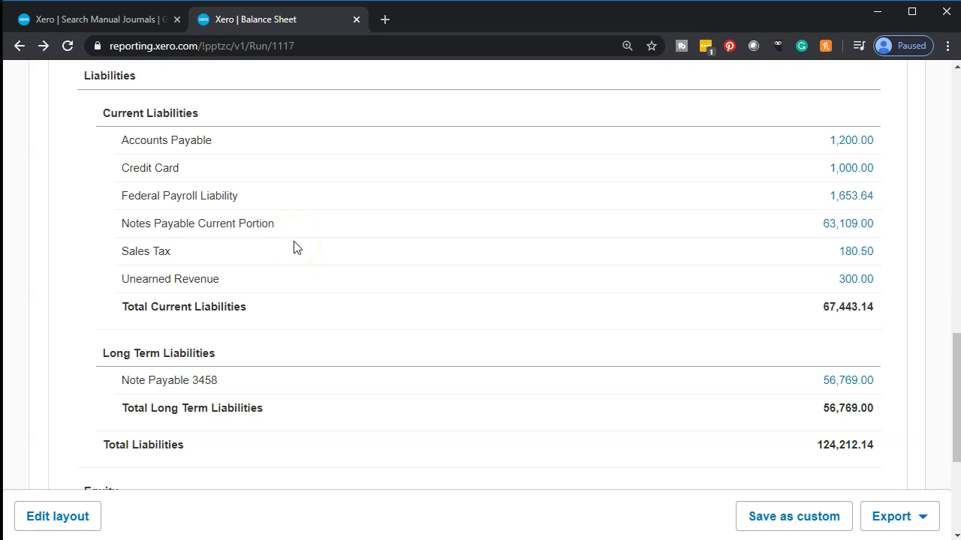
# Step: Edit the balance sheet layout and group the three Note Payable accounts under Long Term Liabilities into a group named Notes Payable
pyautogui.scroll(-2, 298, 254)
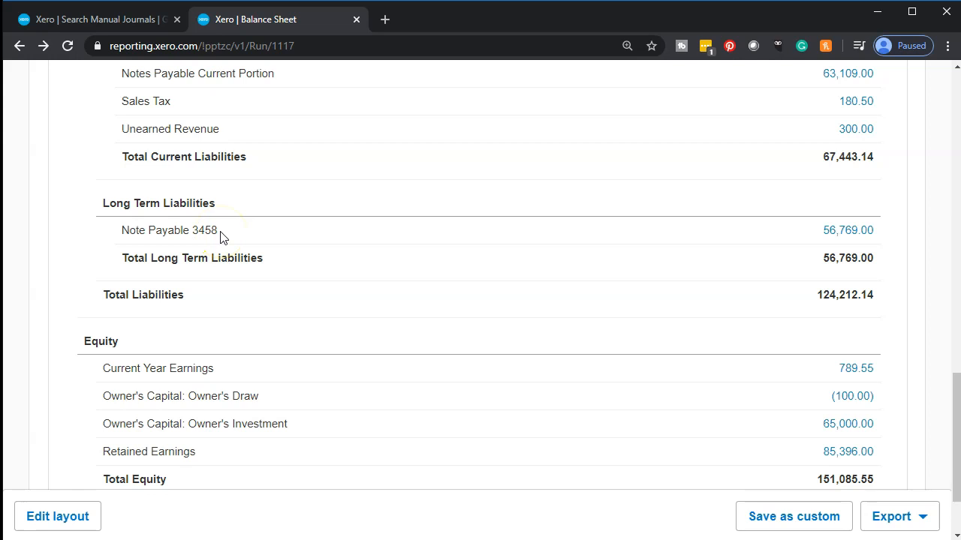
pyautogui.click(78, 524)
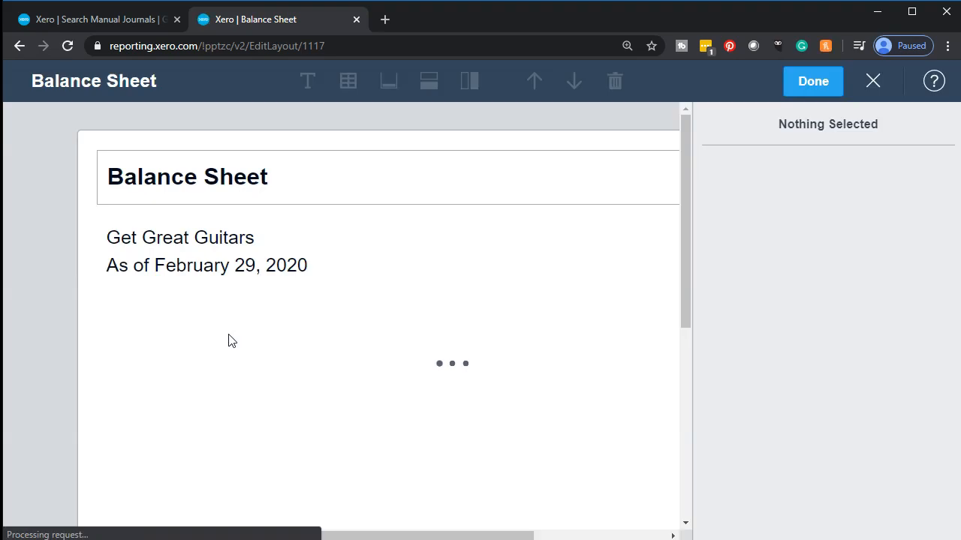
pyautogui.scroll(-6, 229, 340)
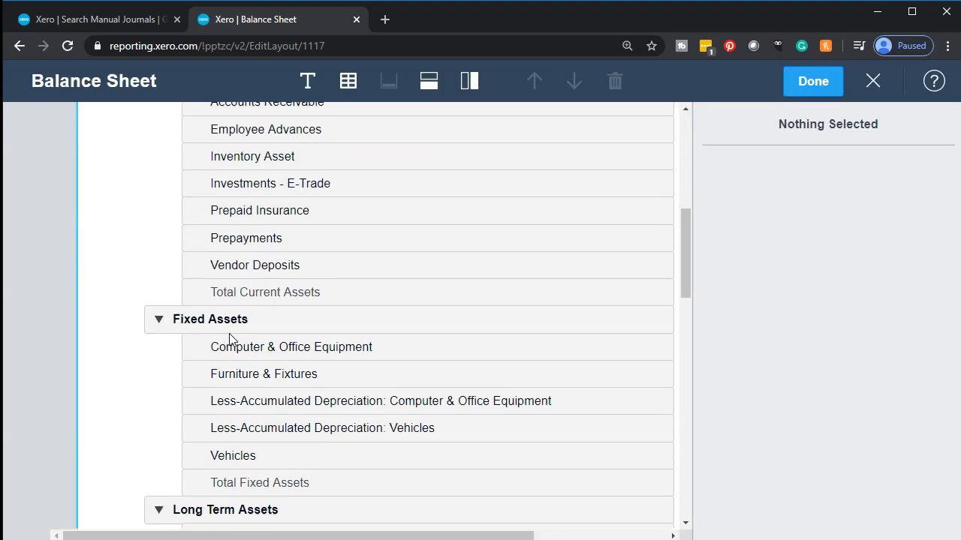
pyautogui.scroll(-8, 229, 340)
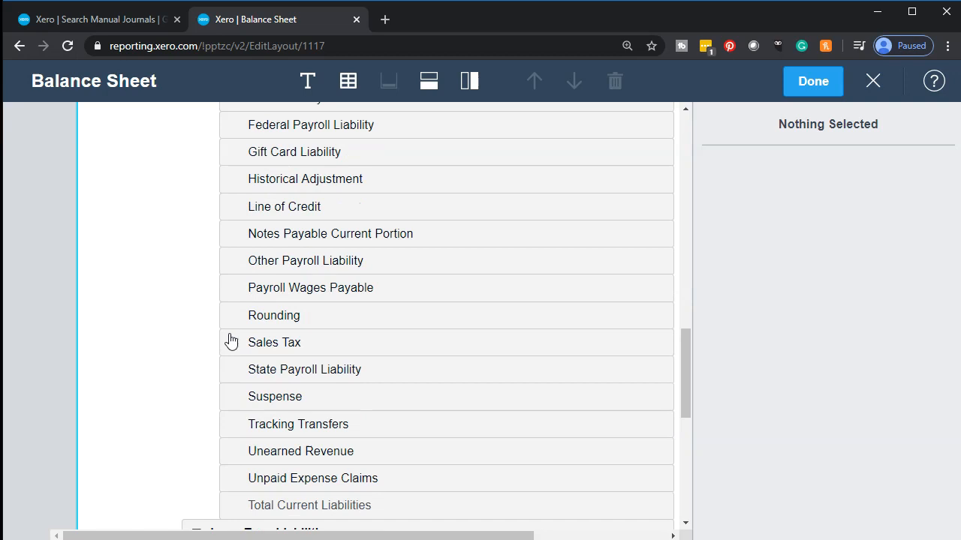
pyautogui.scroll(-3, 230, 340)
pyautogui.scroll(-1, 236, 356)
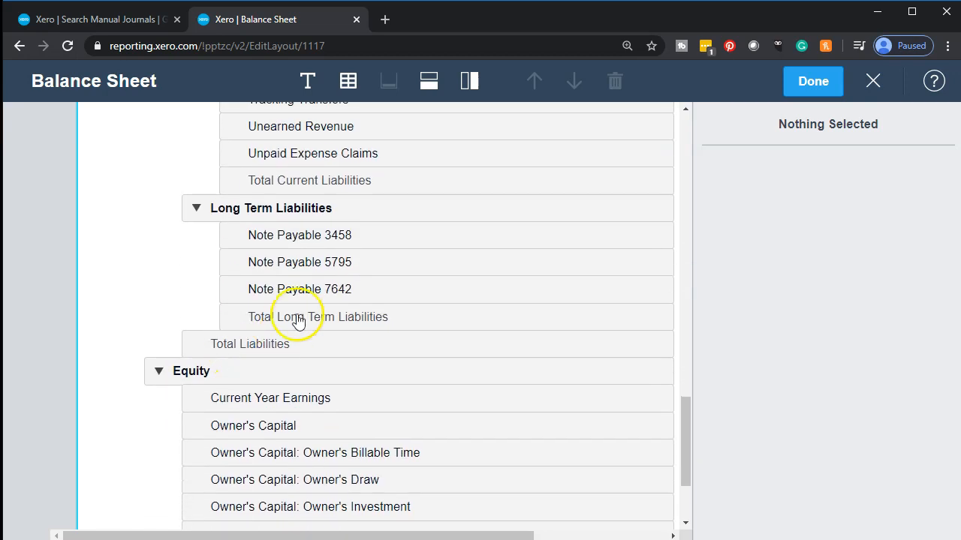
pyautogui.click(344, 237)
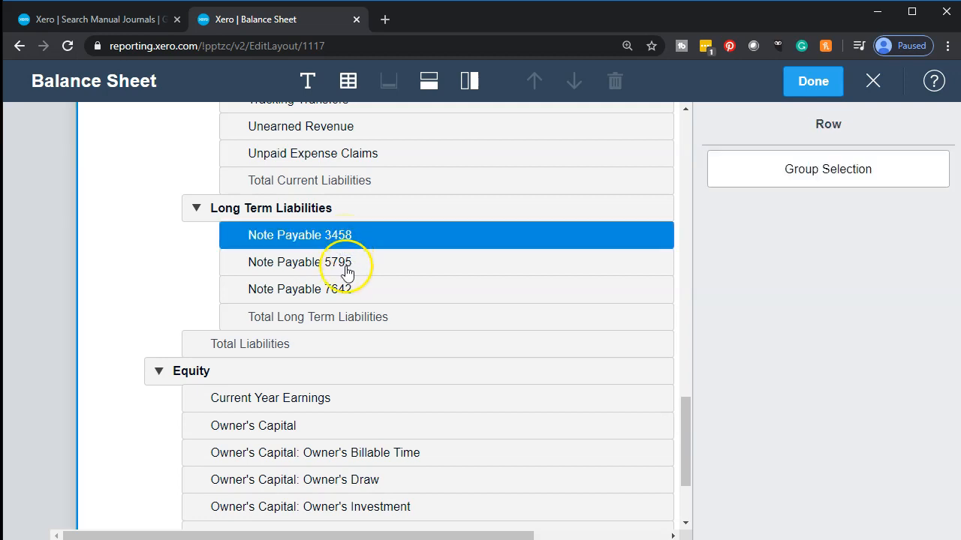
pyautogui.keyDown('shift'); pyautogui.click(345, 266); pyautogui.keyUp('shift')
pyautogui.keyDown('shift'); pyautogui.click(346, 290); pyautogui.keyUp('shift')
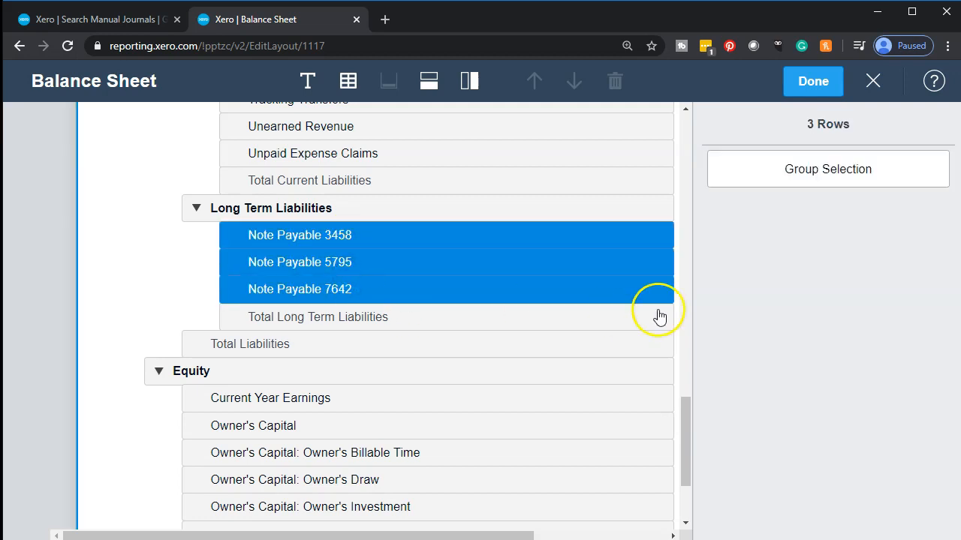
pyautogui.click(760, 184)
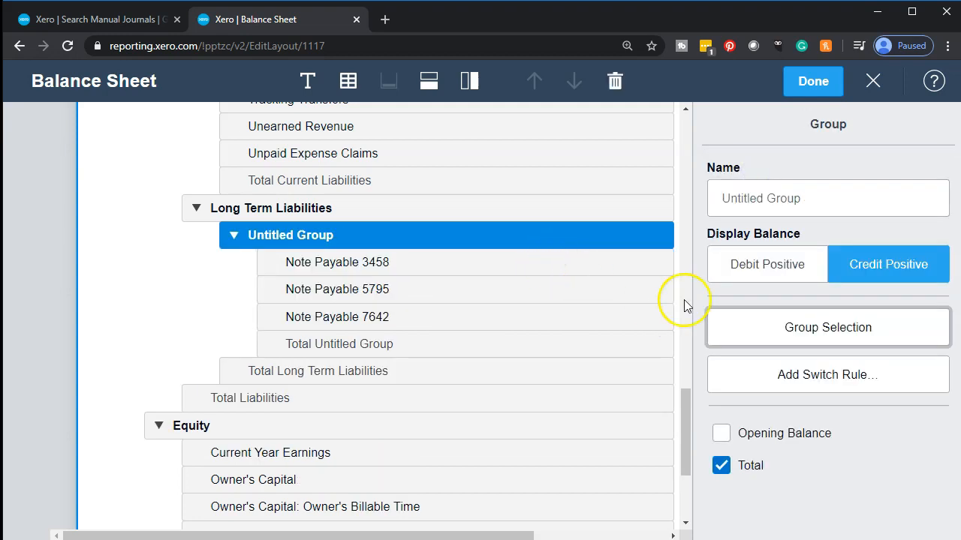
pyautogui.click(749, 185)
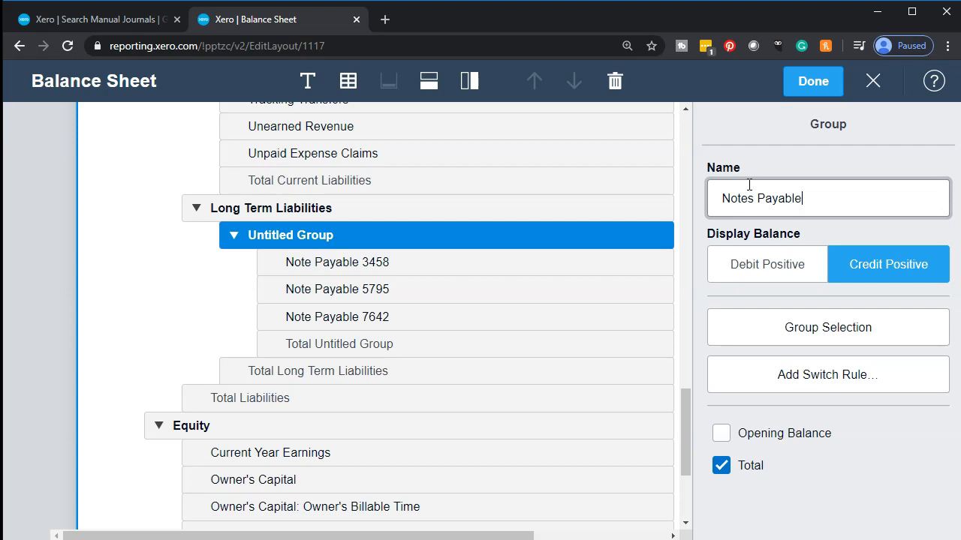
pyautogui.click(840, 475)
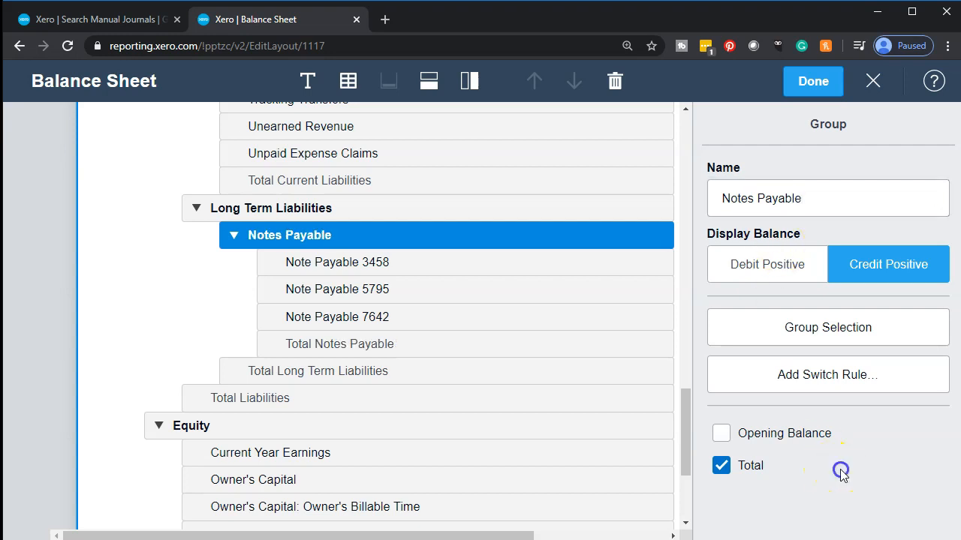
# Step: Collapse the Notes Payable group into a single line and apply the layout, checking Long Term Liabilities in the report
pyautogui.click(232, 235)
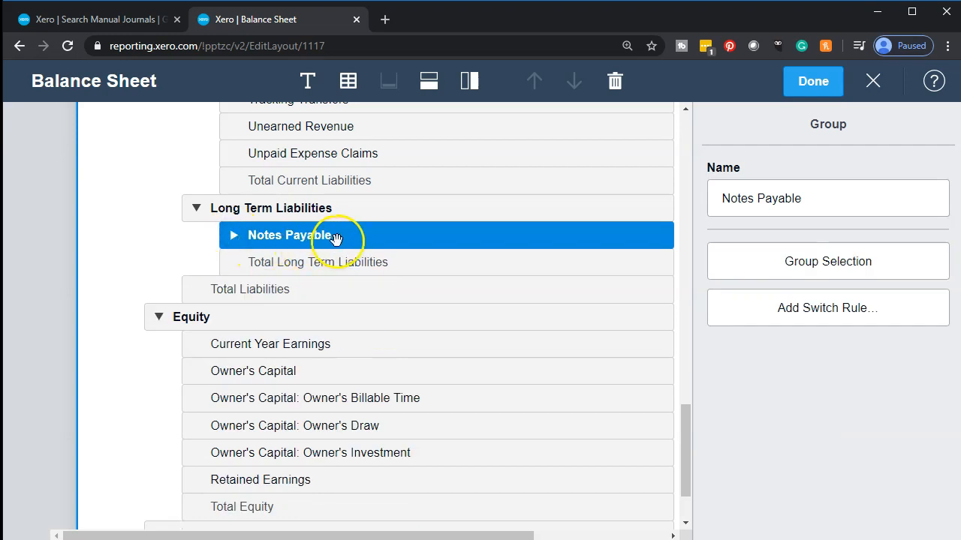
pyautogui.click(810, 94)
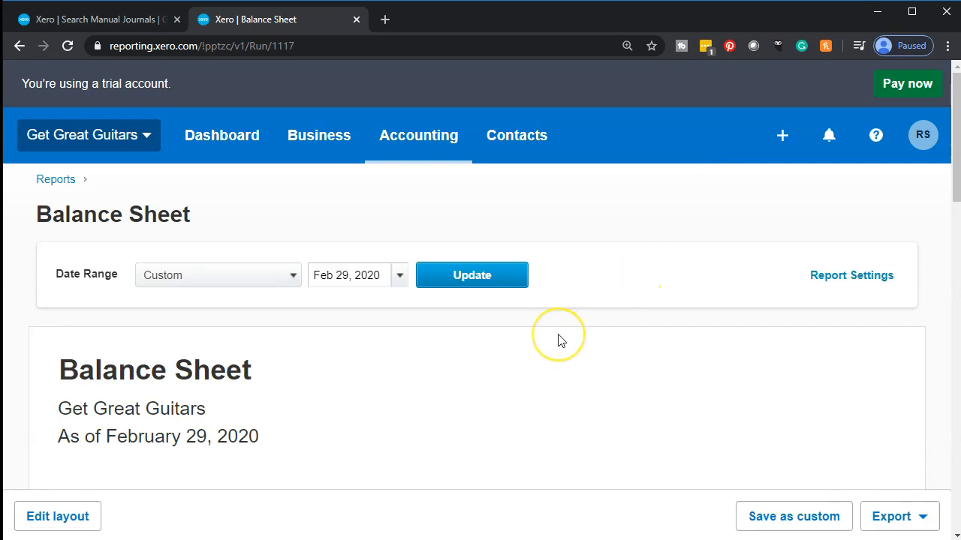
pyautogui.scroll(-8, 557, 341)
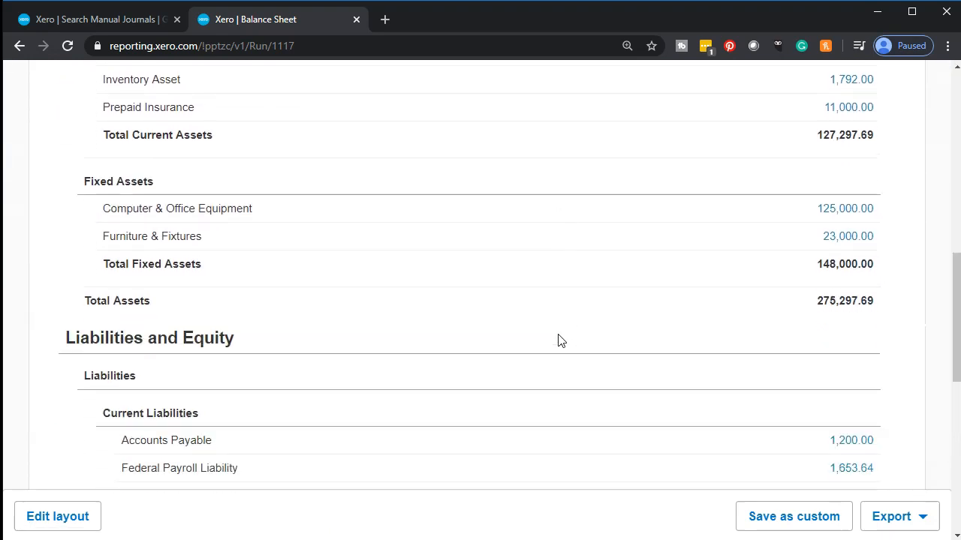
pyautogui.scroll(-3, 557, 340)
pyautogui.scroll(-2, 549, 341)
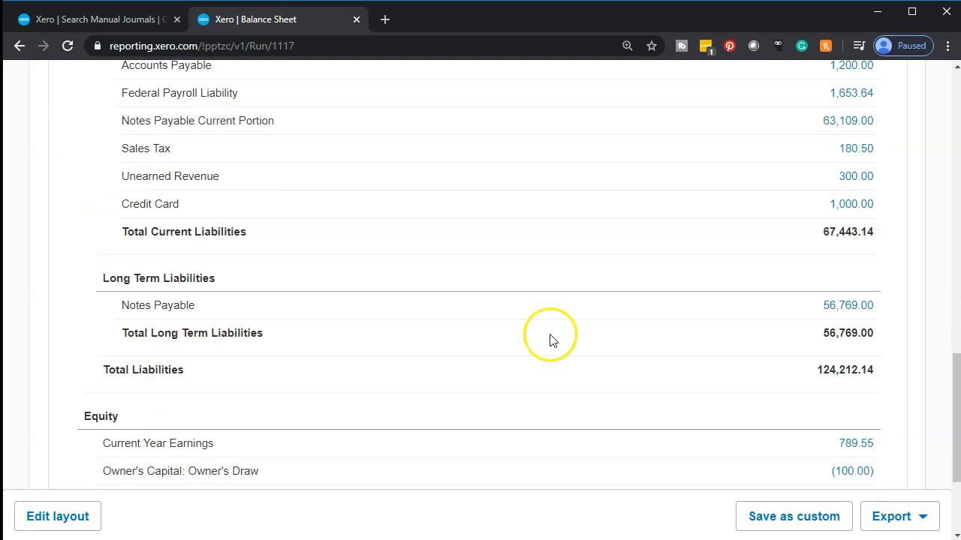